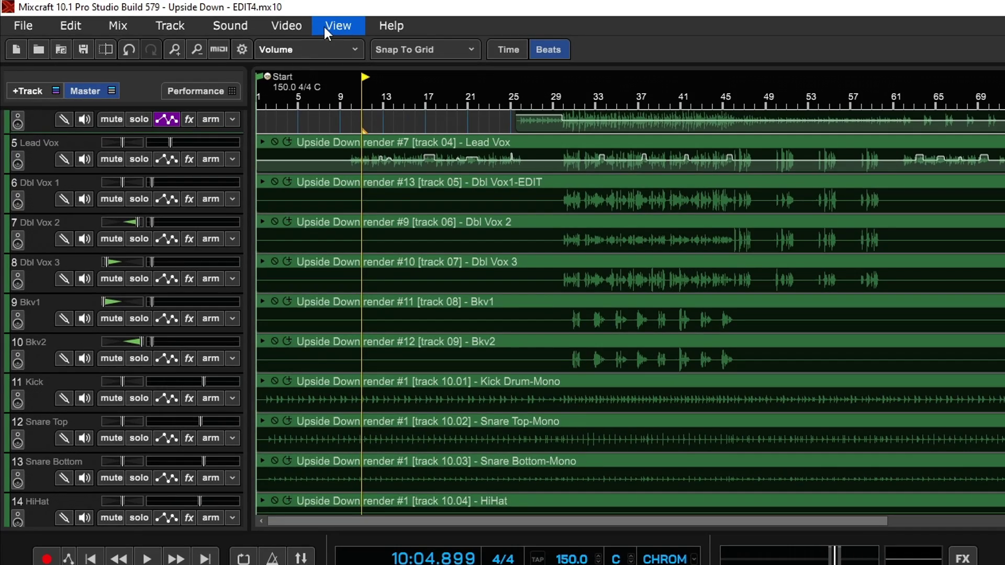
# Step: Turn on Show Effects On Tracks from the View menu and solo the Kick track
pyautogui.click(221, 19)
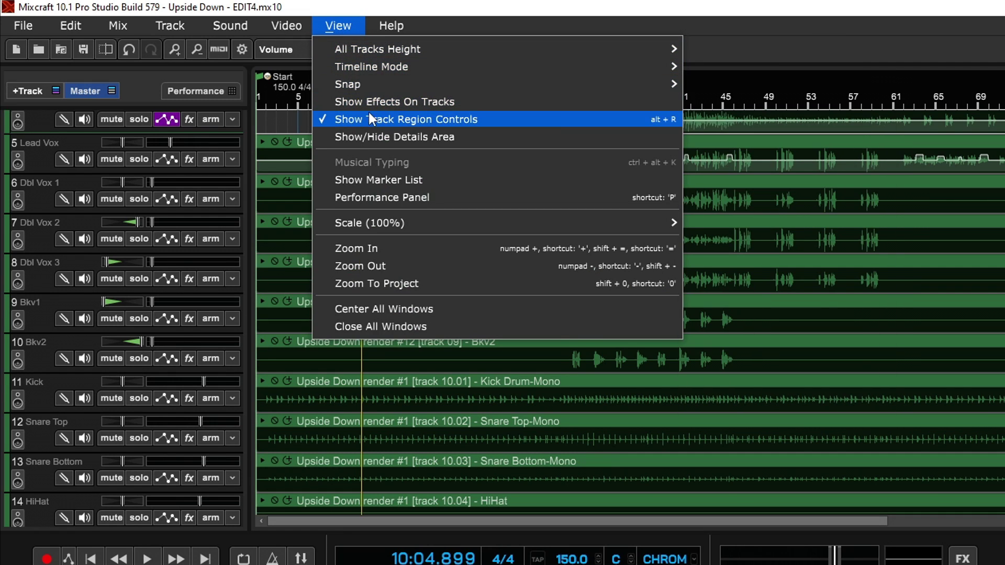
pyautogui.click(394, 103)
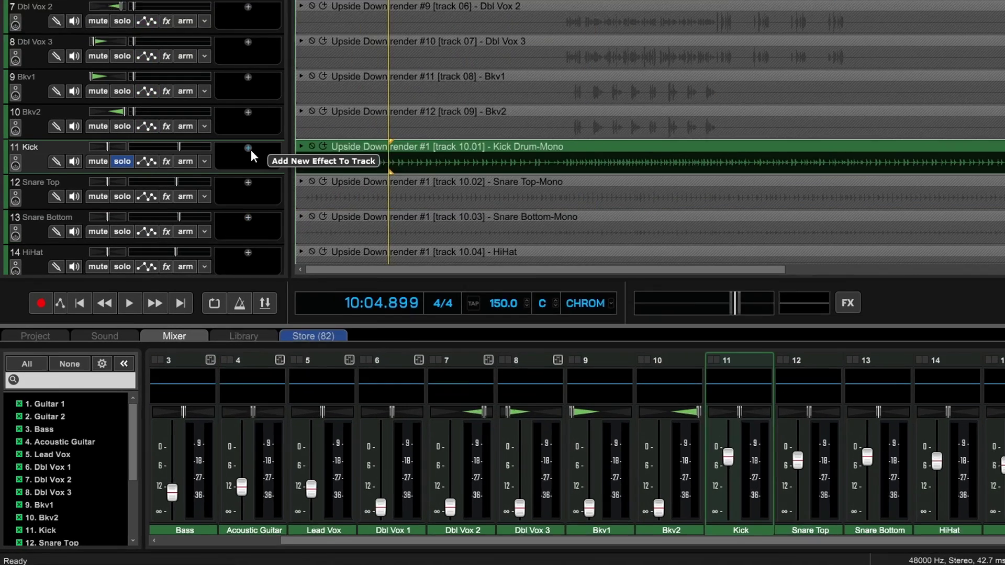
pyautogui.click(194, 249)
pyautogui.hotkey('ctrl', 'l')
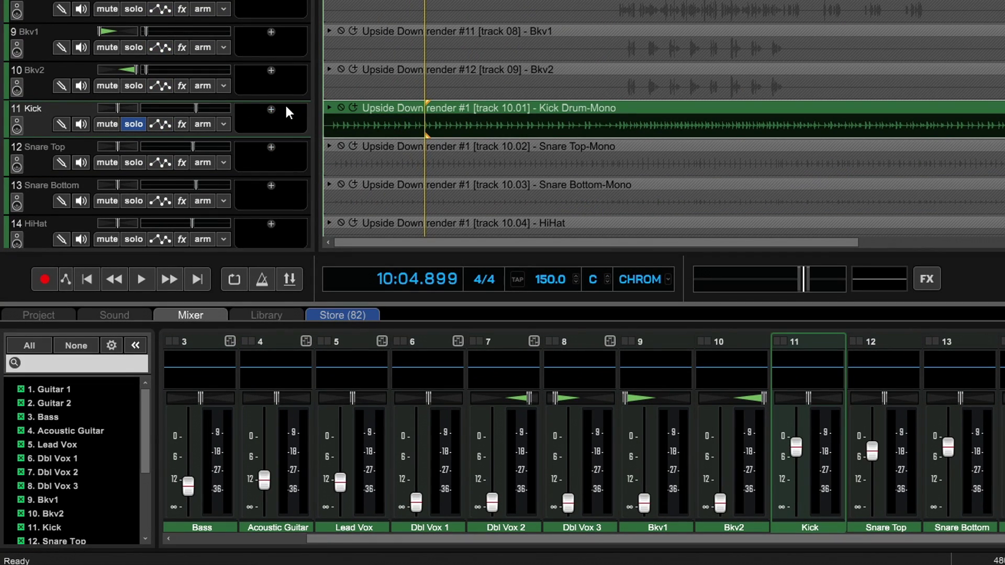
pyautogui.click(271, 109)
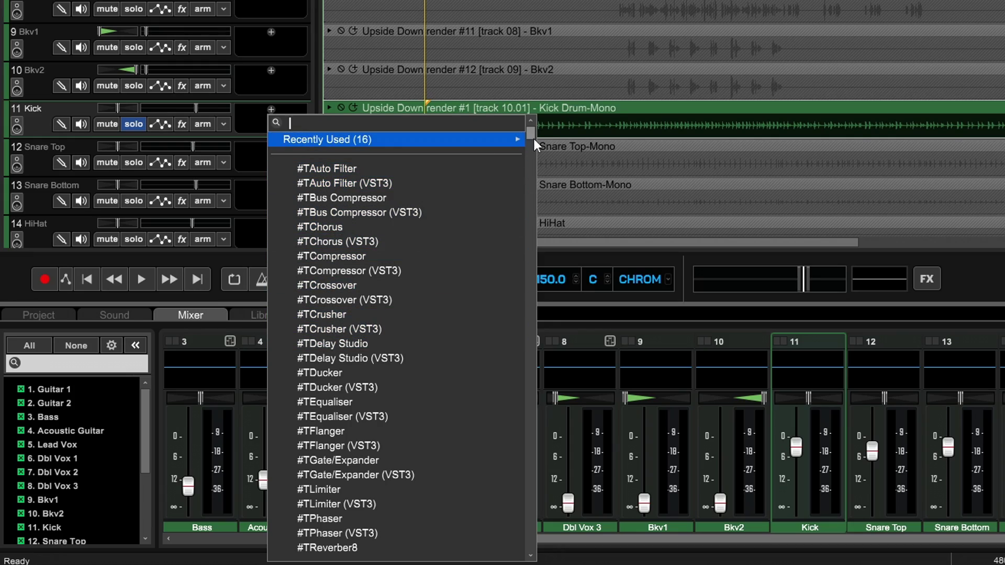
# Step: Find TB Parametric Equalizer in the plugin list and insert it on the Kick track
pyautogui.moveTo(534, 139); pyautogui.dragTo(560, 154)
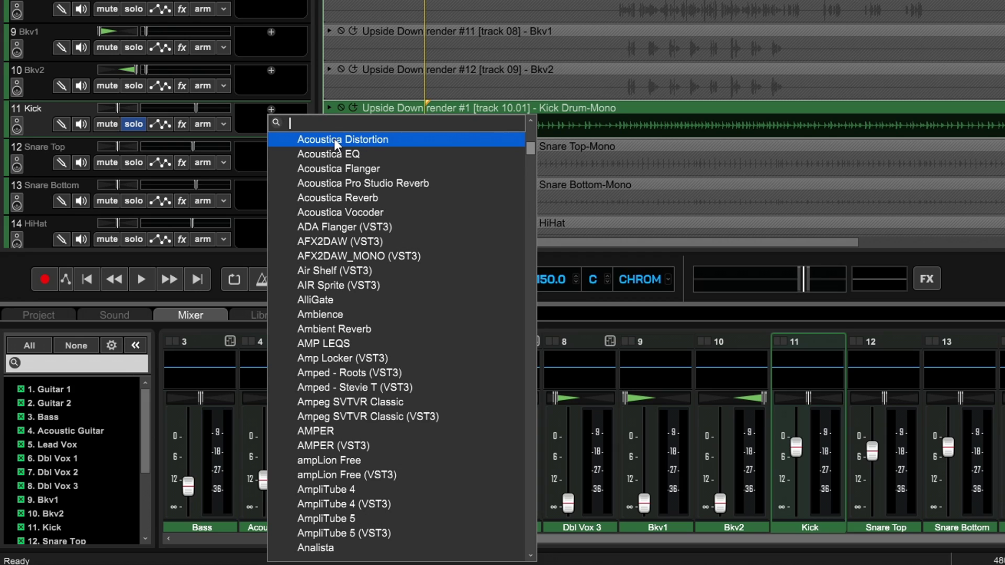
pyautogui.scroll(10, 333, 139)
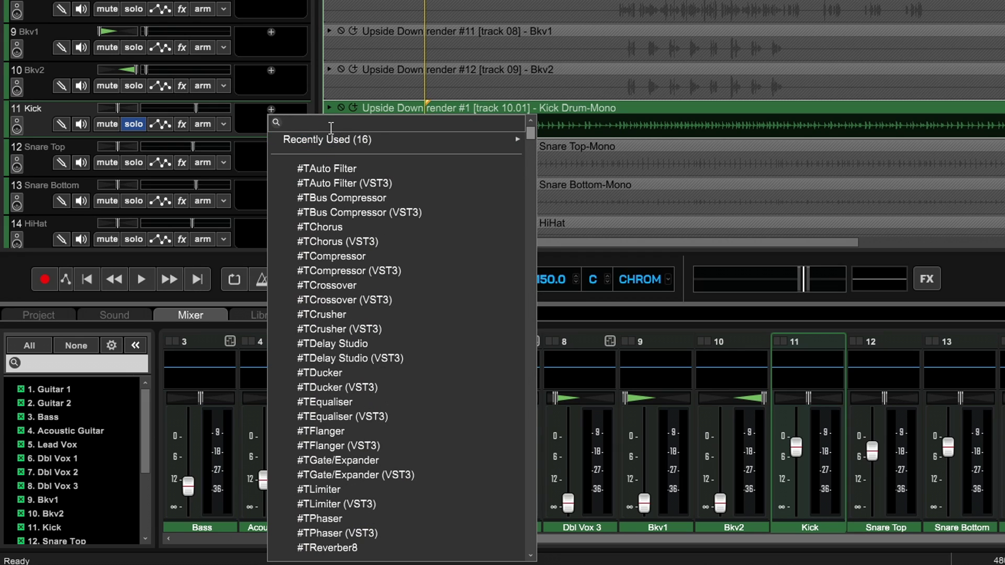
pyautogui.write('tb')
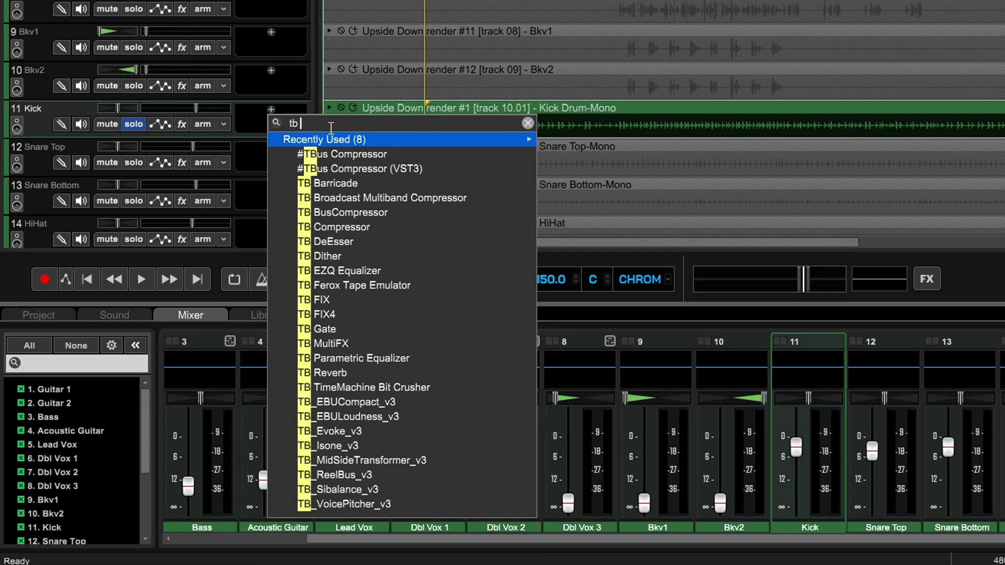
pyautogui.write(' par')
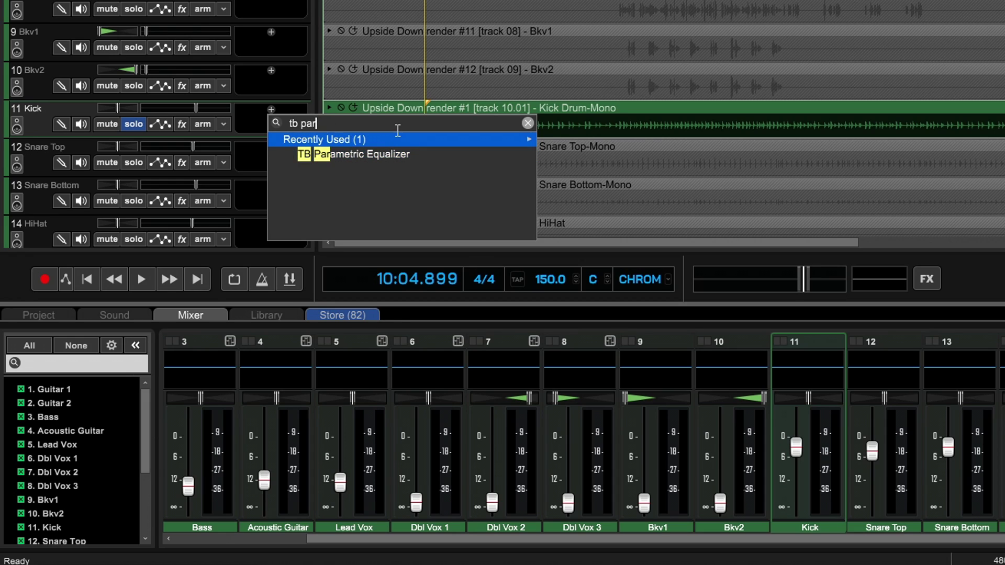
pyautogui.click(527, 122)
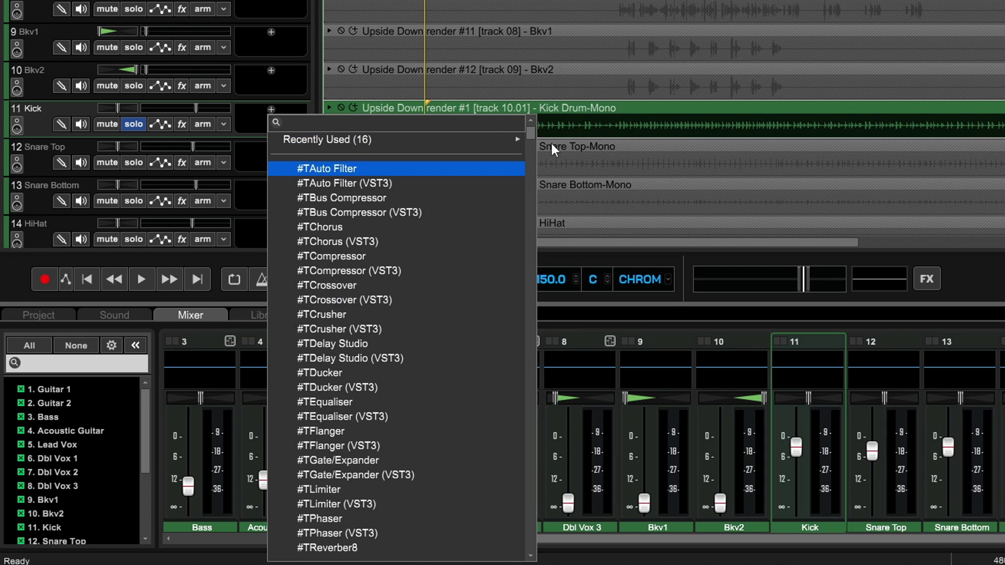
pyautogui.moveTo(531, 134); pyautogui.dragTo(530, 501)
pyautogui.scroll(4, 495, 425)
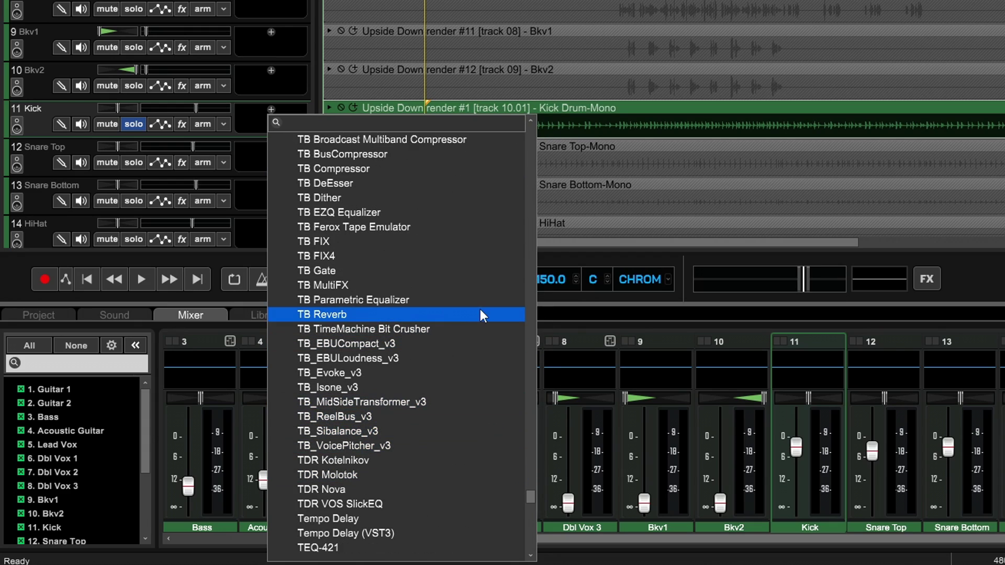
pyautogui.click(442, 300)
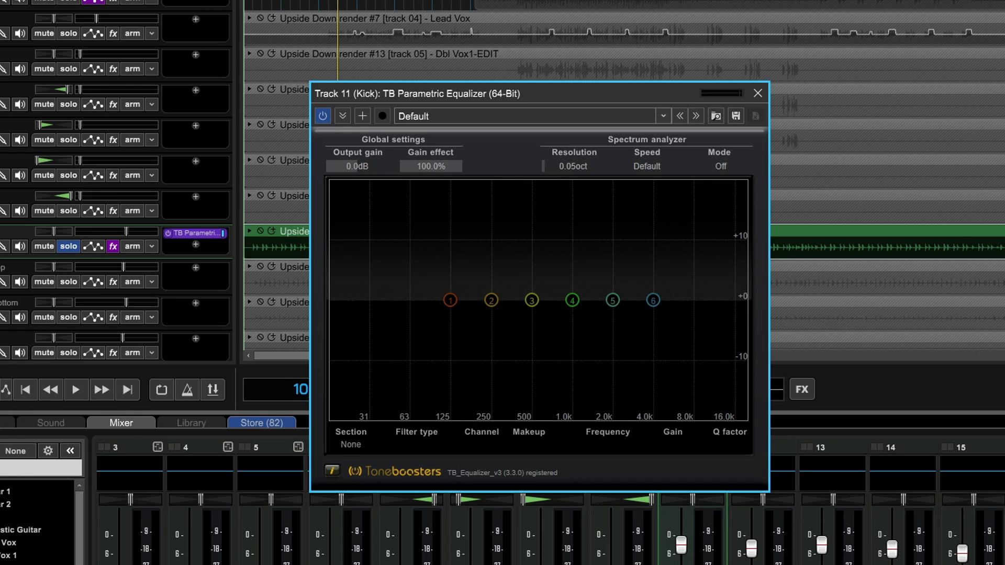
# Step: Audition the kick, then select EQ band 2 and nudge it lower
pyautogui.press('space')
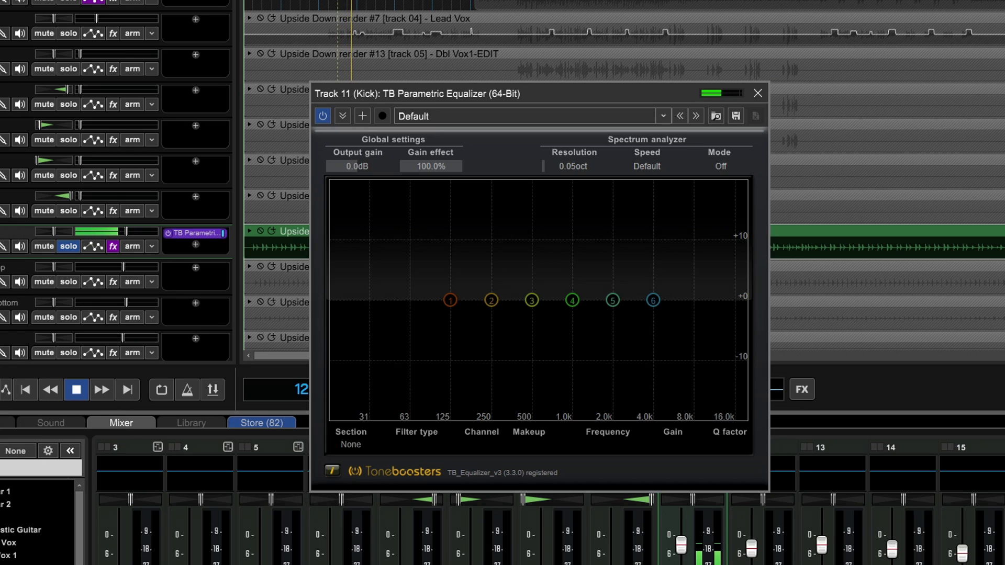
pyautogui.press('space')
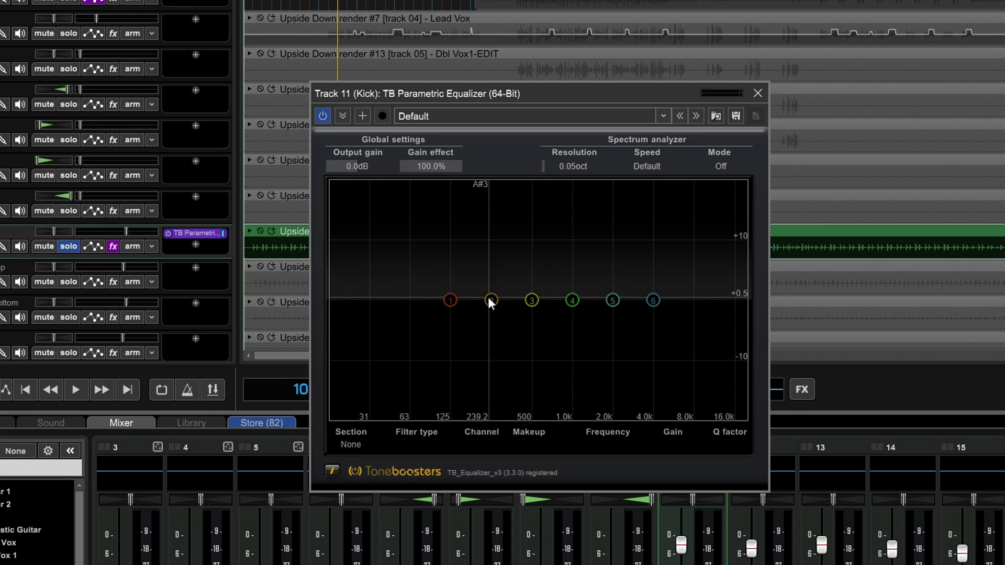
pyautogui.moveTo(488, 300); pyautogui.dragTo(483, 300)
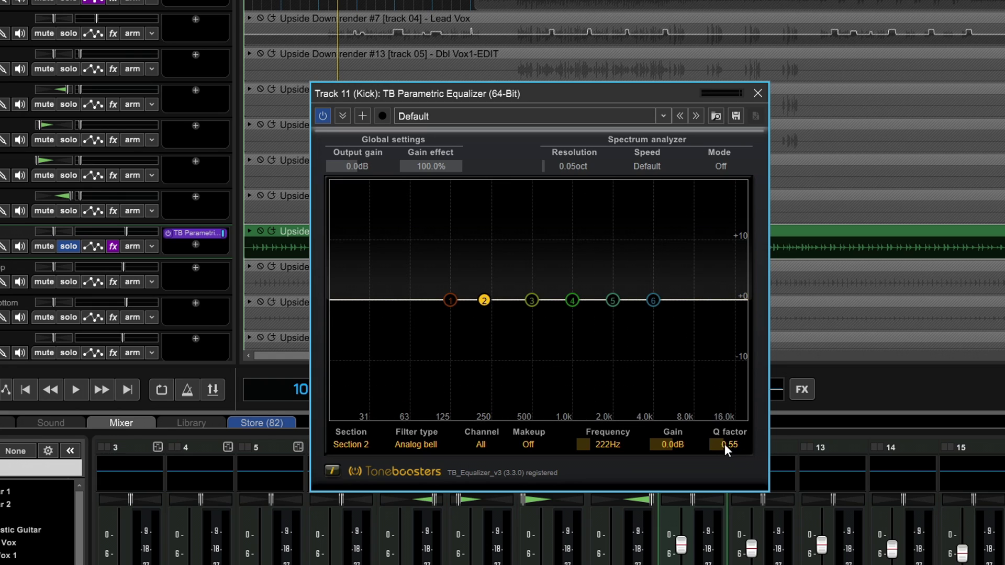
# Step: Set band 2's Q to 6.09 and place its peak at 202 Hz, +13.1 dB
pyautogui.scroll(5, 729, 445)
pyautogui.scroll(10, 669, 451)
pyautogui.scroll(-5, 671, 448)
pyautogui.scroll(7, 672, 446)
pyautogui.scroll(-2, 674, 443)
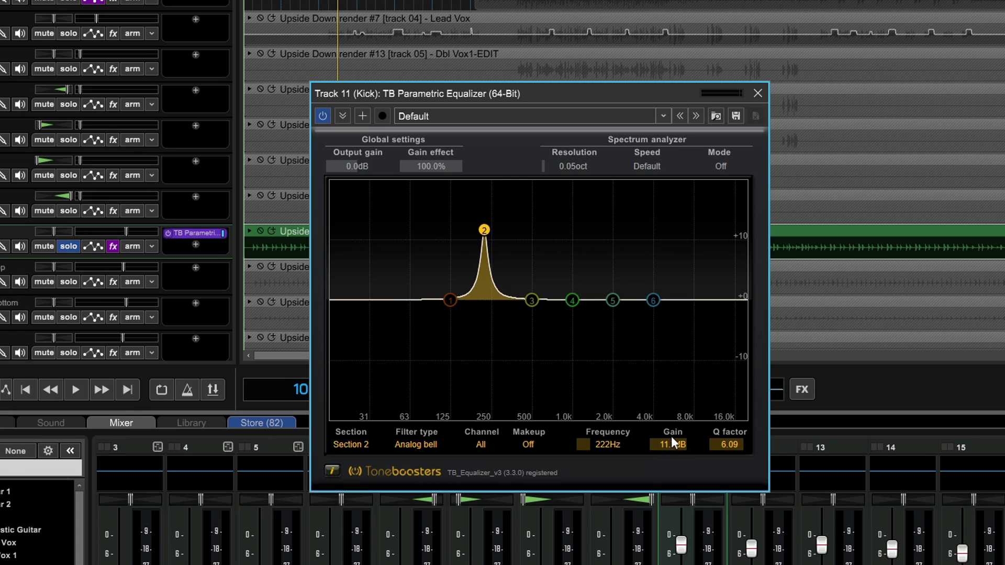
pyautogui.scroll(3, 673, 443)
pyautogui.scroll(-3, 673, 443)
pyautogui.scroll(5, 673, 443)
pyautogui.scroll(-5, 674, 443)
pyautogui.scroll(3, 674, 443)
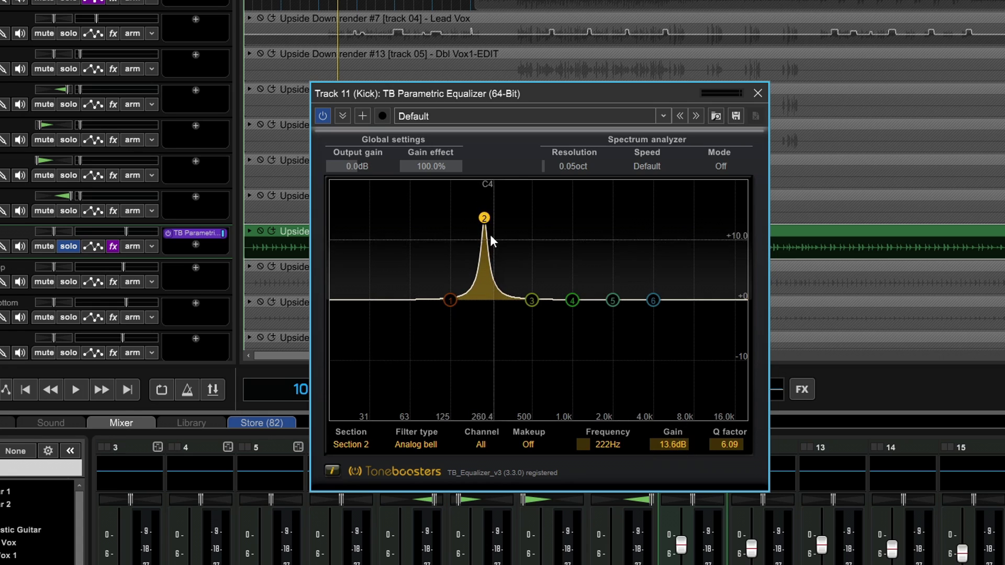
pyautogui.moveTo(485, 219)
pyautogui.mouseDown()
pyautogui.moveTo(471, 201)
pyautogui.moveTo(528, 207)
pyautogui.moveTo(451, 215)
pyautogui.moveTo(442, 230)
pyautogui.moveTo(497, 217)
pyautogui.moveTo(478, 222)
pyautogui.mouseUp()
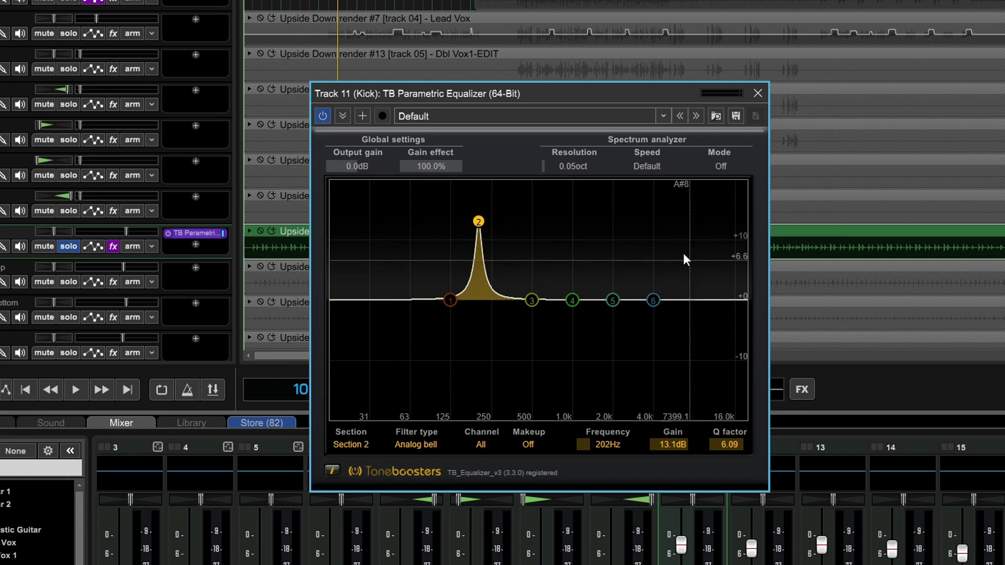
# Step: Switch the spectrum analyzer to L+R sum and move band 2's peak down to 70 Hz
pyautogui.click(721, 166)
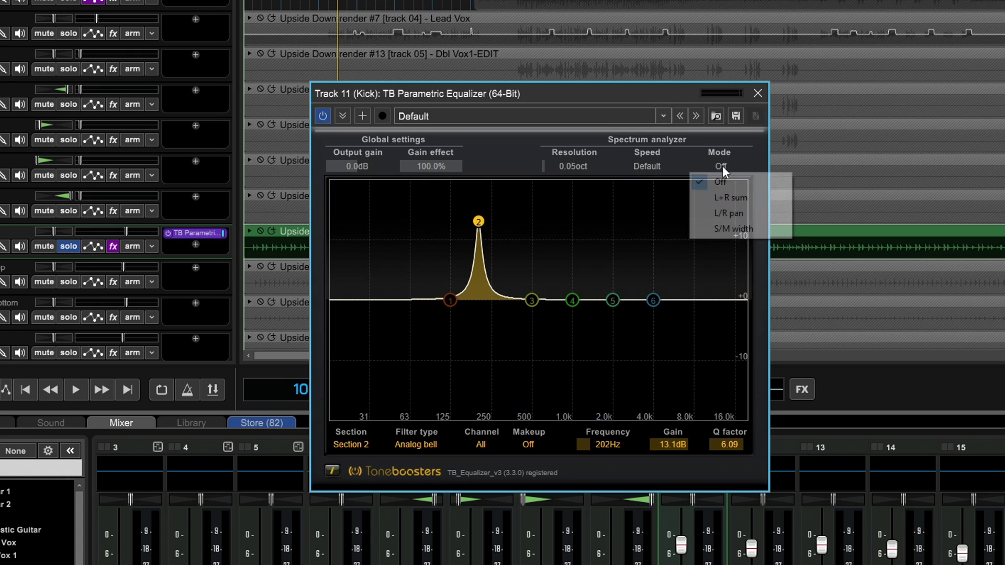
pyautogui.click(743, 201)
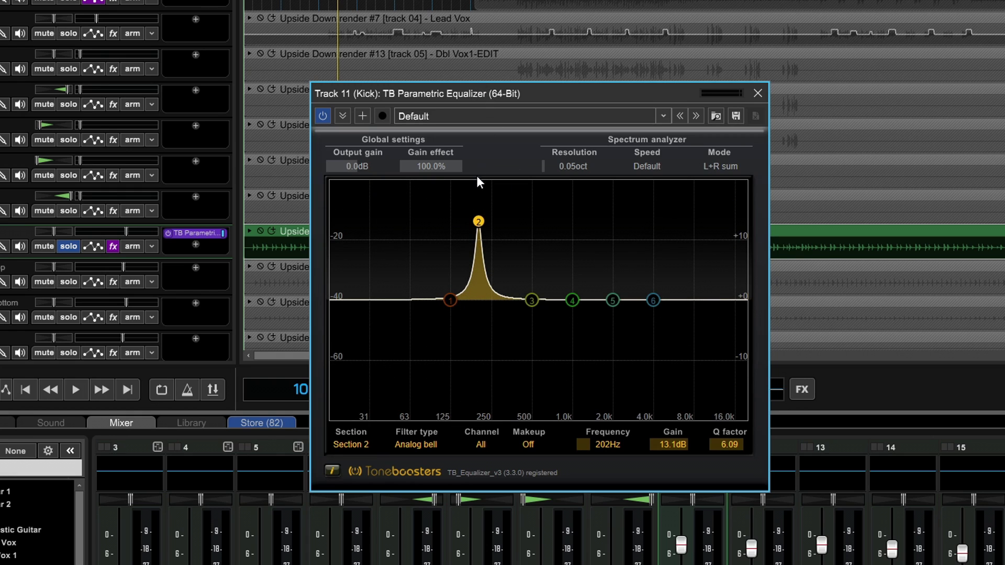
pyautogui.press('space')
pyautogui.moveTo(477, 222); pyautogui.dragTo(416, 218)
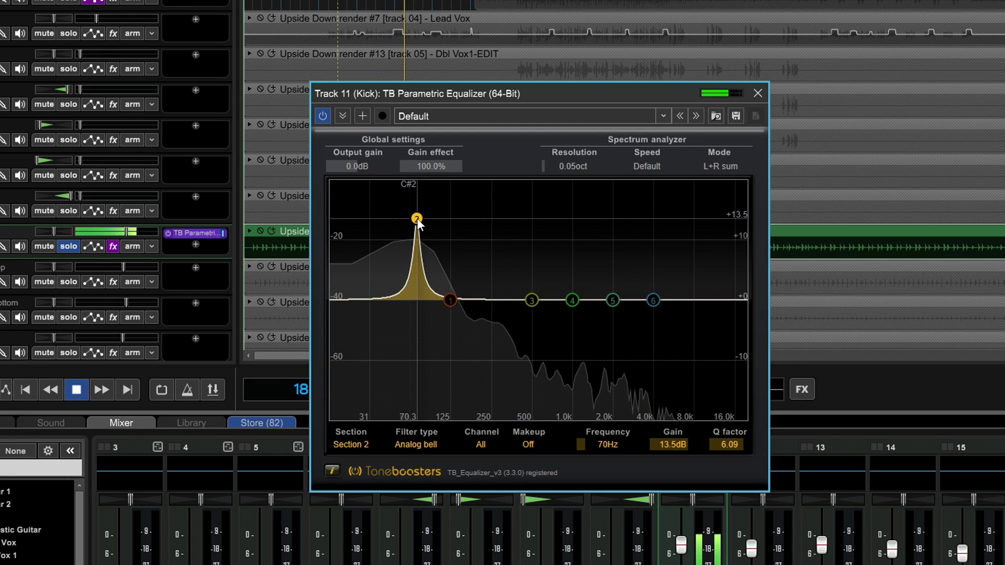
pyautogui.doubleClick(417, 218)
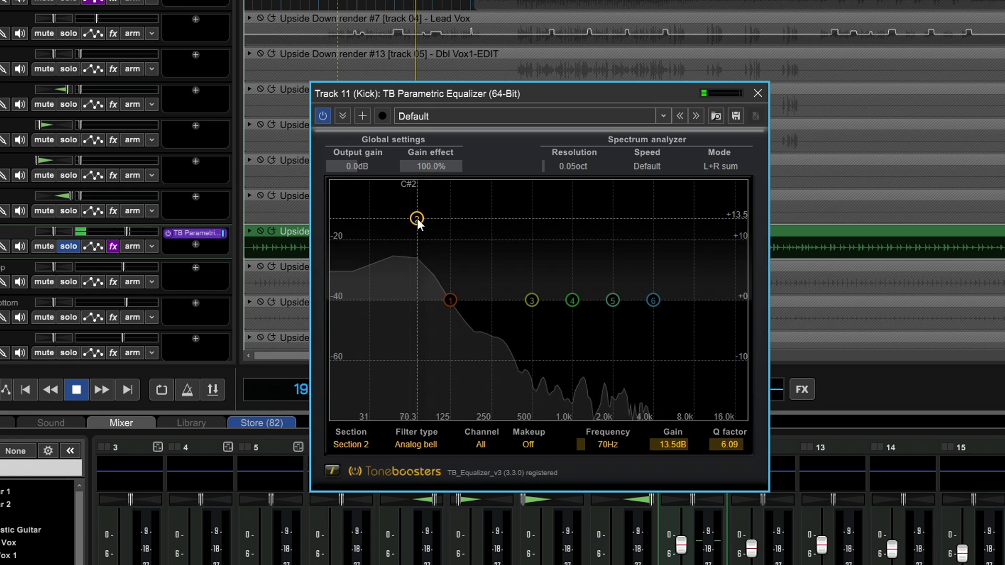
pyautogui.doubleClick(416, 218)
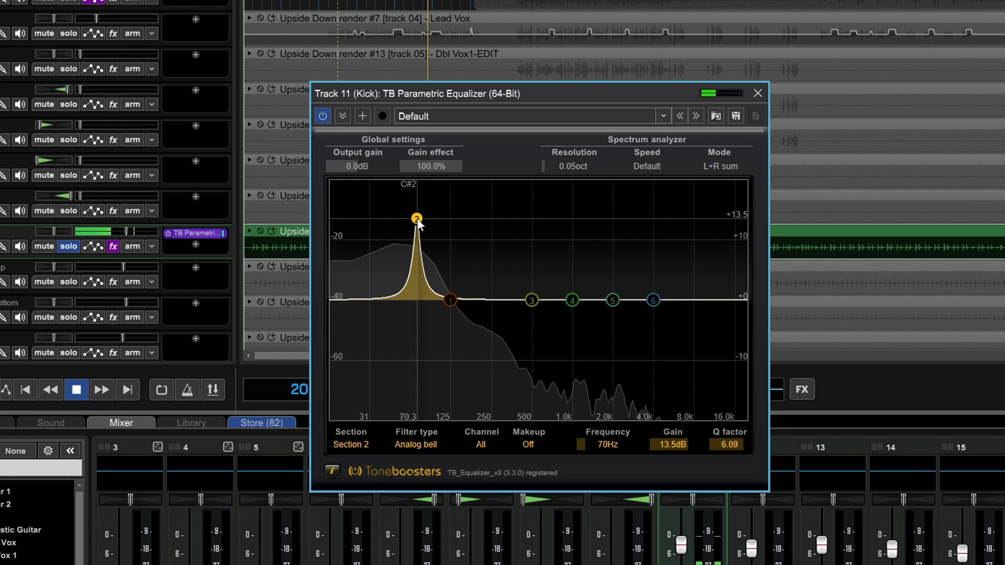
pyautogui.press('space')
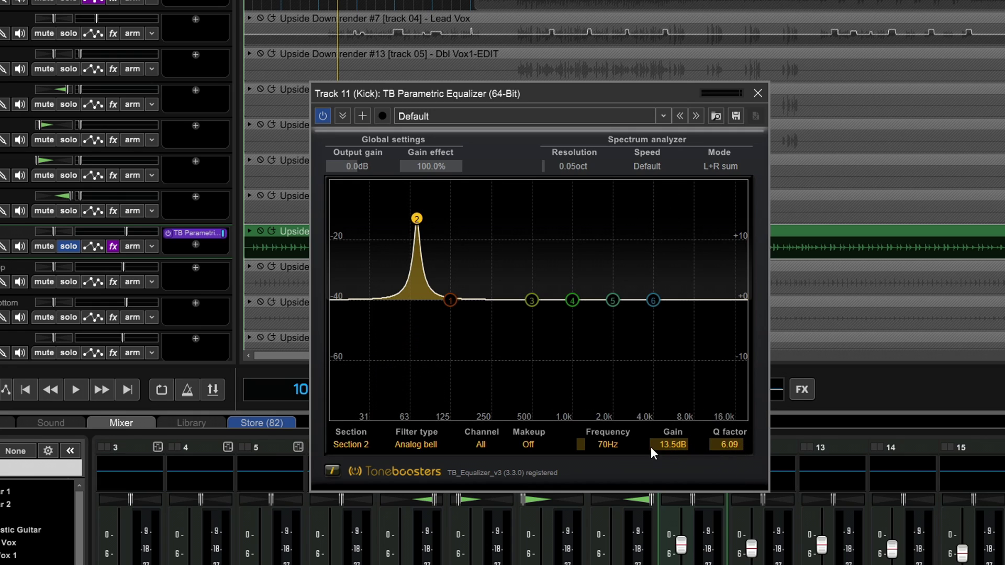
# Step: Lower band 2's gain to +3.9 dB, comparing it bypassed during playback
pyautogui.moveTo(667, 441); pyautogui.dragTo(669, 497)
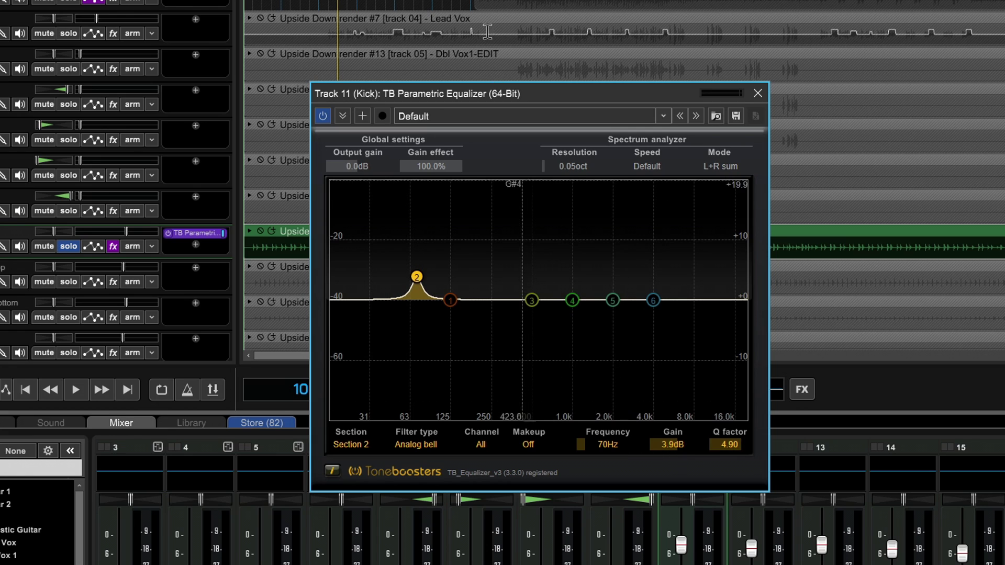
pyautogui.press('space')
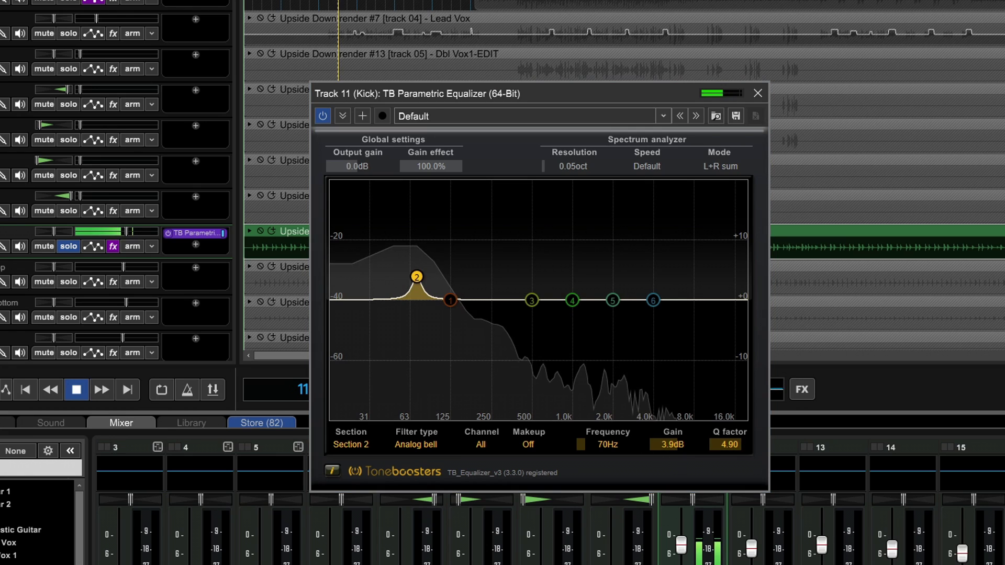
pyautogui.click(416, 278)
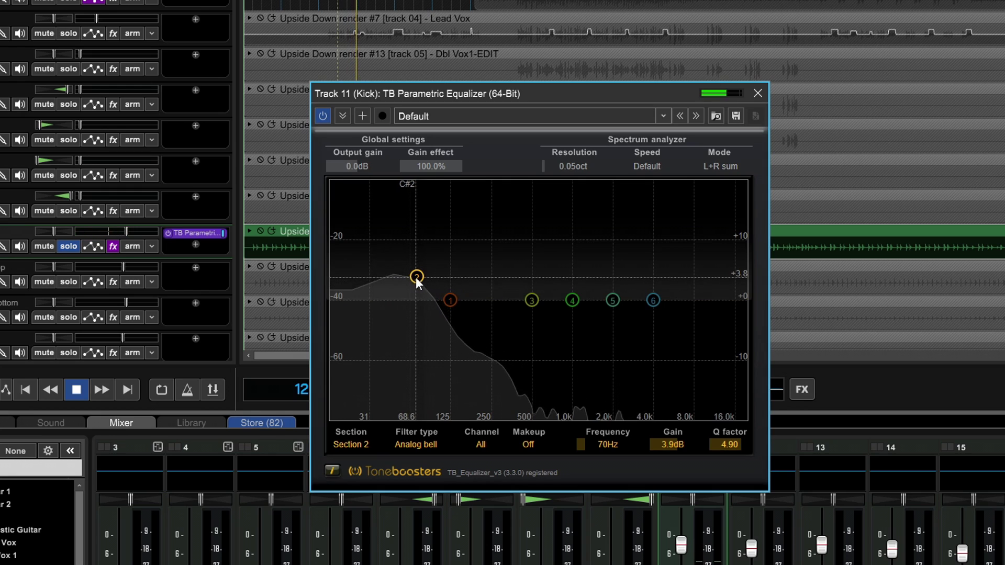
pyautogui.click(416, 278)
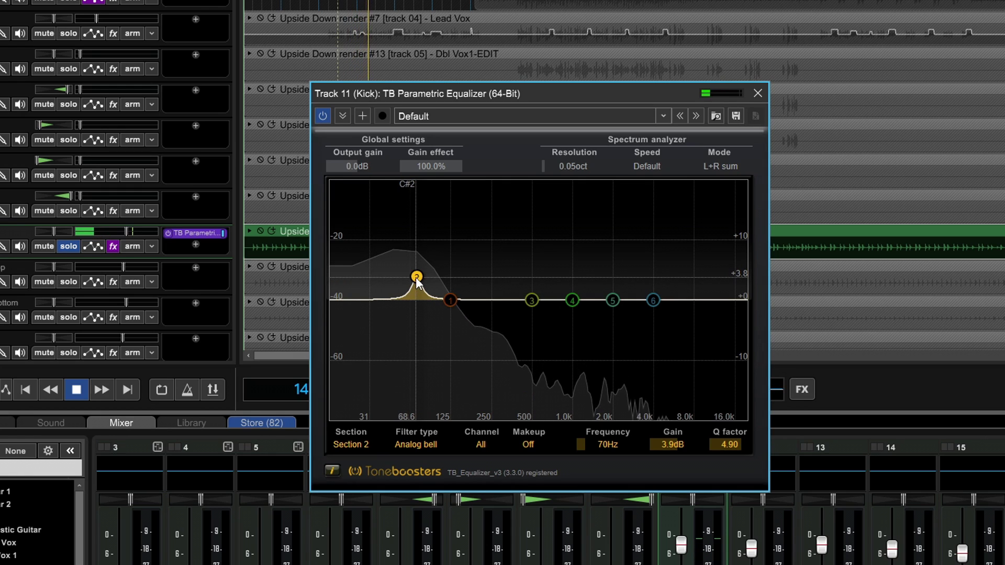
pyautogui.press('space')
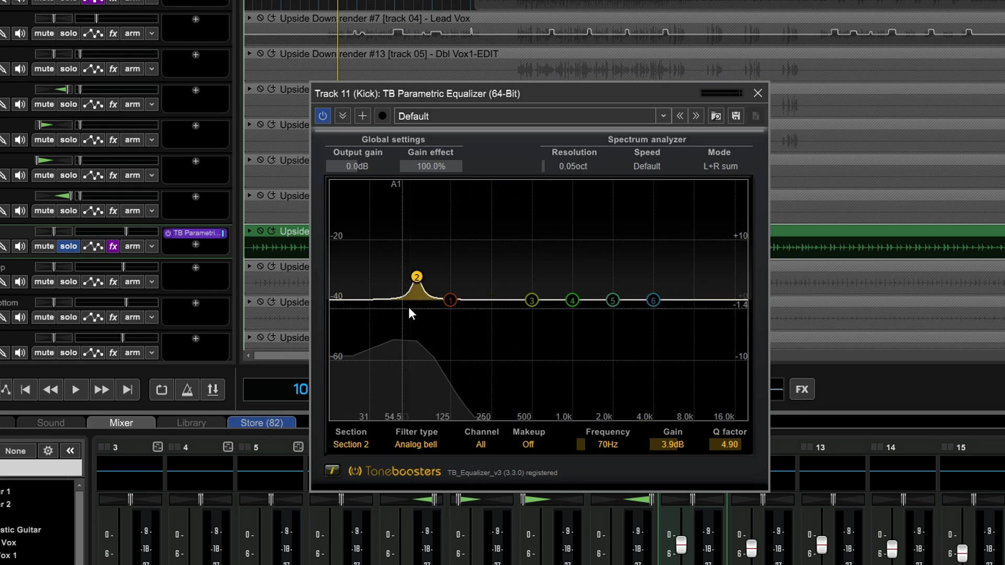
# Step: Pull EQ band 1's low shelf down to about 44 Hz, -6.8 dB, with Q 0.96
pyautogui.click(449, 300)
pyautogui.moveTo(450, 302); pyautogui.dragTo(391, 340)
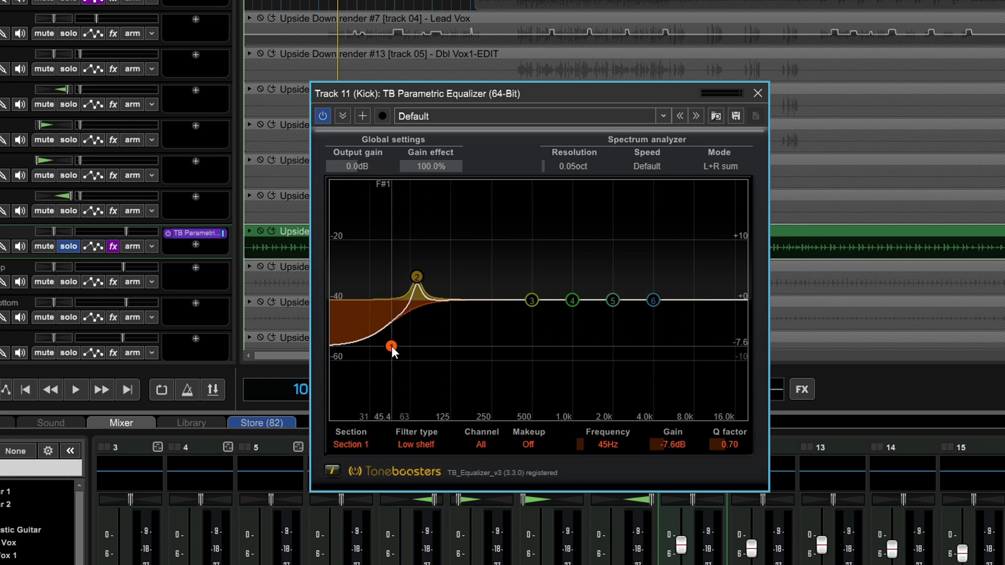
pyautogui.moveTo(392, 346); pyautogui.dragTo(390, 346)
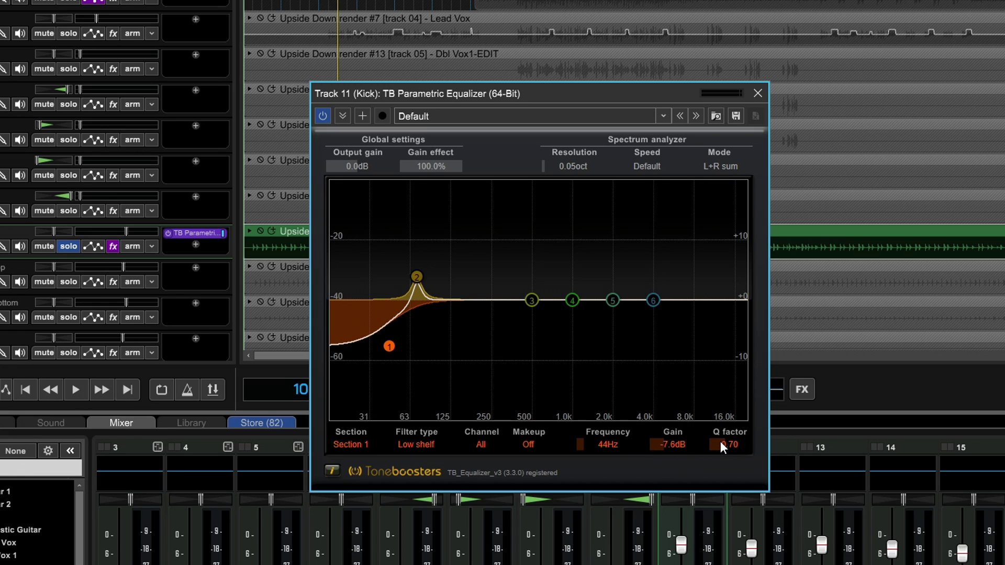
pyautogui.moveTo(720, 441); pyautogui.dragTo(723, 428)
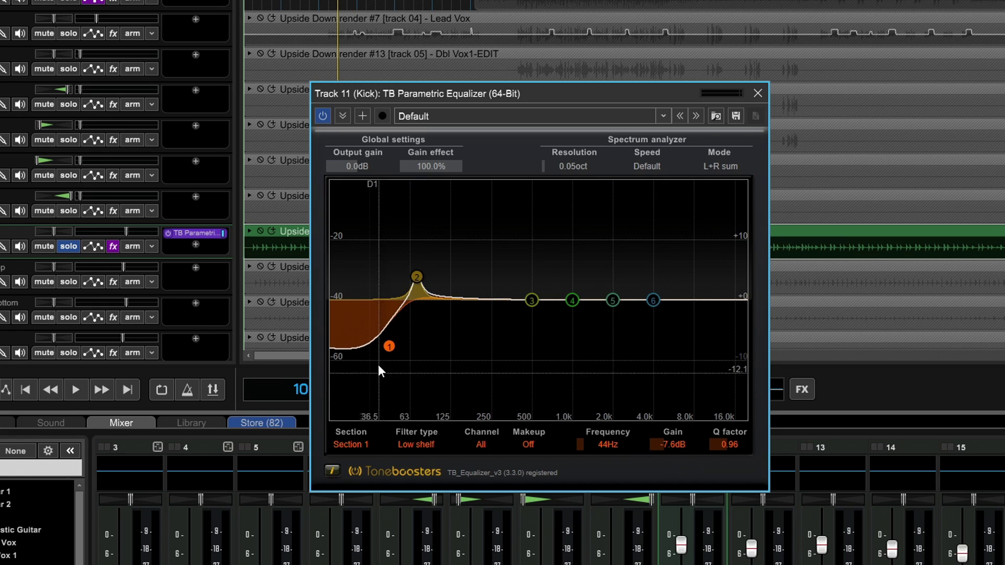
pyautogui.moveTo(385, 350); pyautogui.dragTo(388, 339)
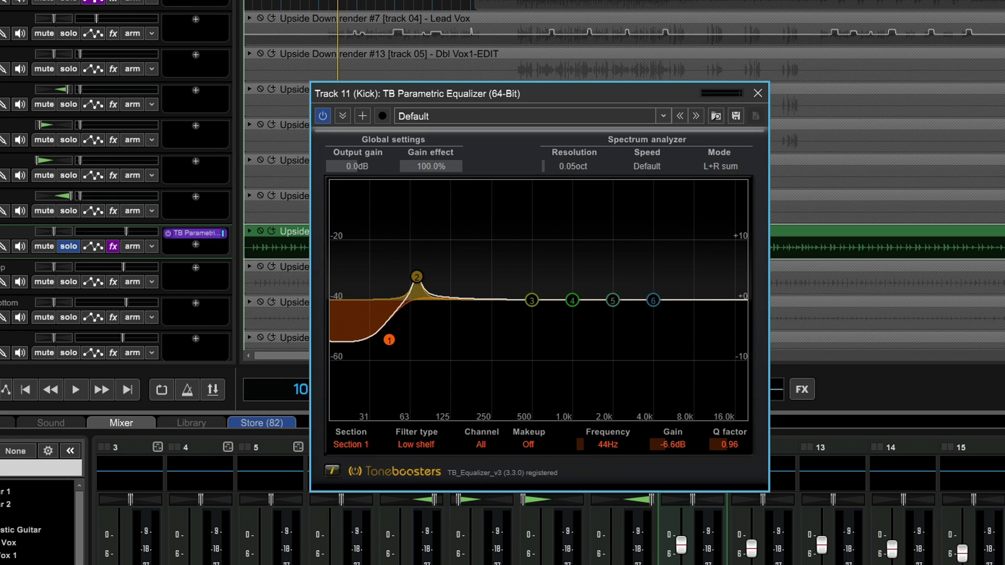
# Step: Audition the kick with the shelf toggled, then move the shelf up to 51 Hz
pyautogui.press('space')
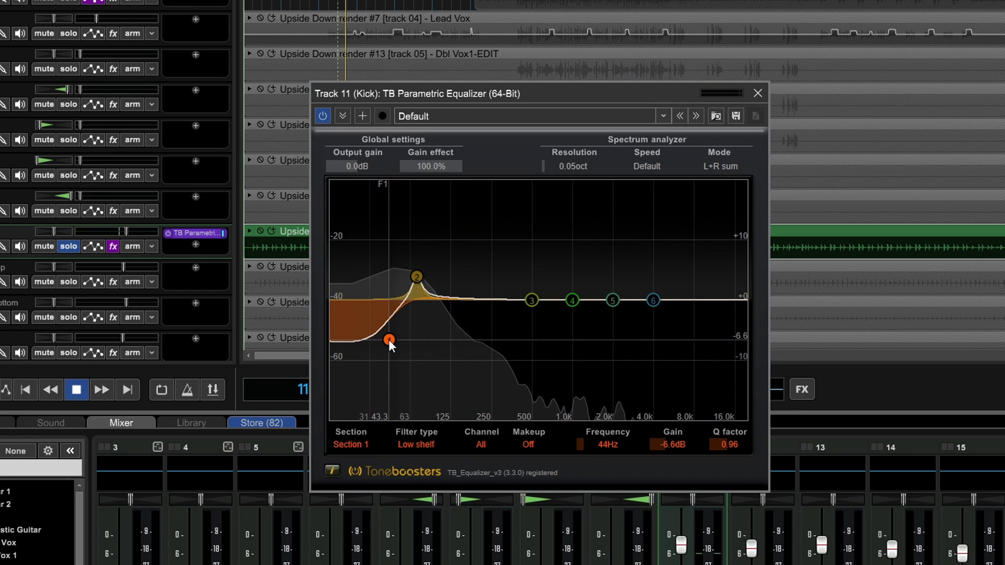
pyautogui.click(389, 340)
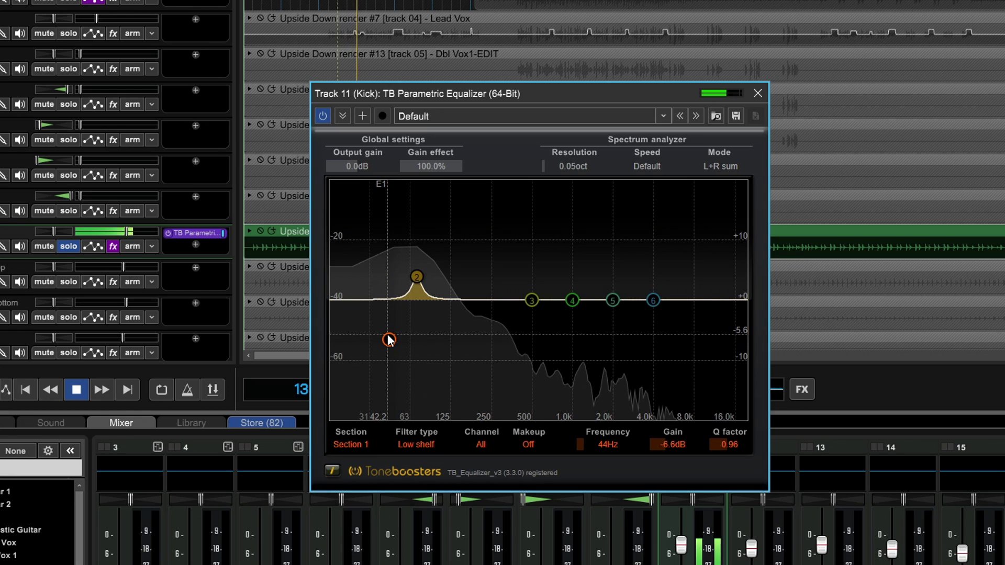
pyautogui.click(389, 340)
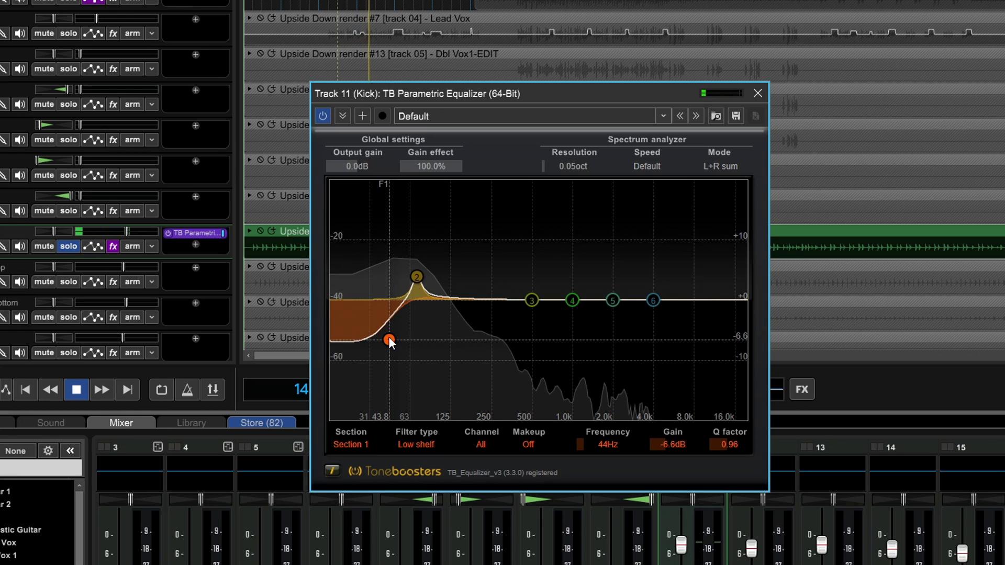
pyautogui.moveTo(389, 340); pyautogui.dragTo(397, 339)
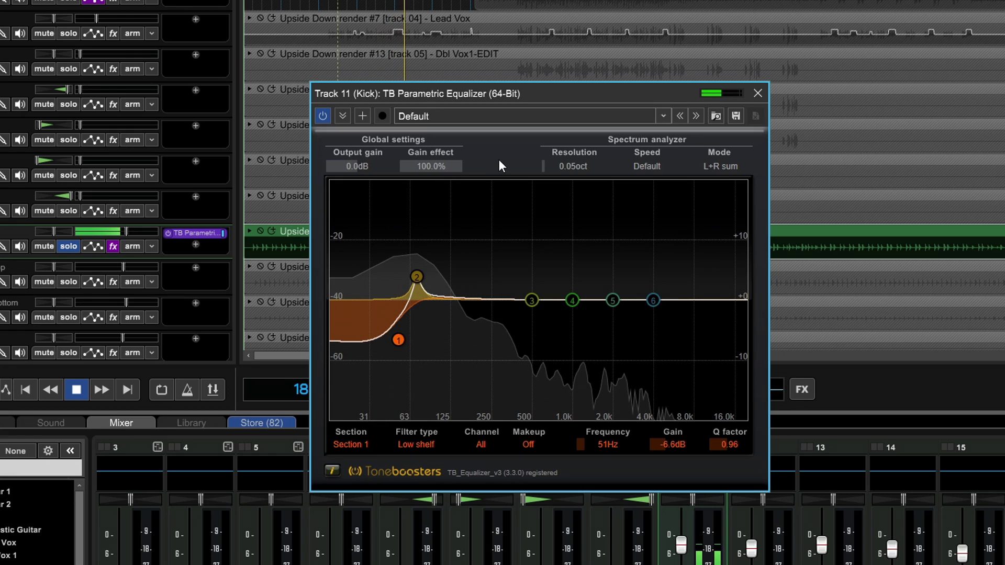
# Step: Compare the whole EQ bypassed and active, then close the EQ window
pyautogui.click(324, 115)
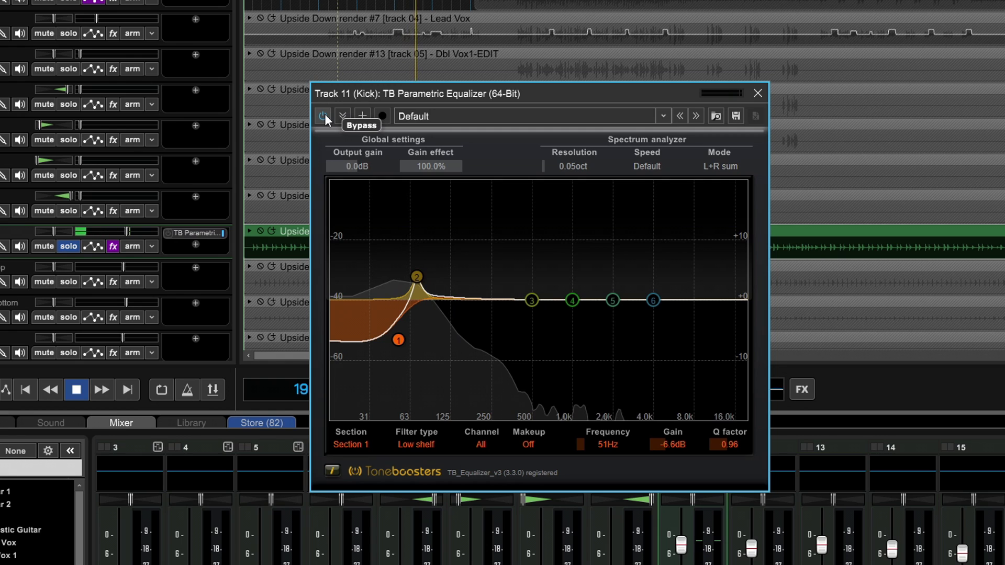
pyautogui.click(323, 115)
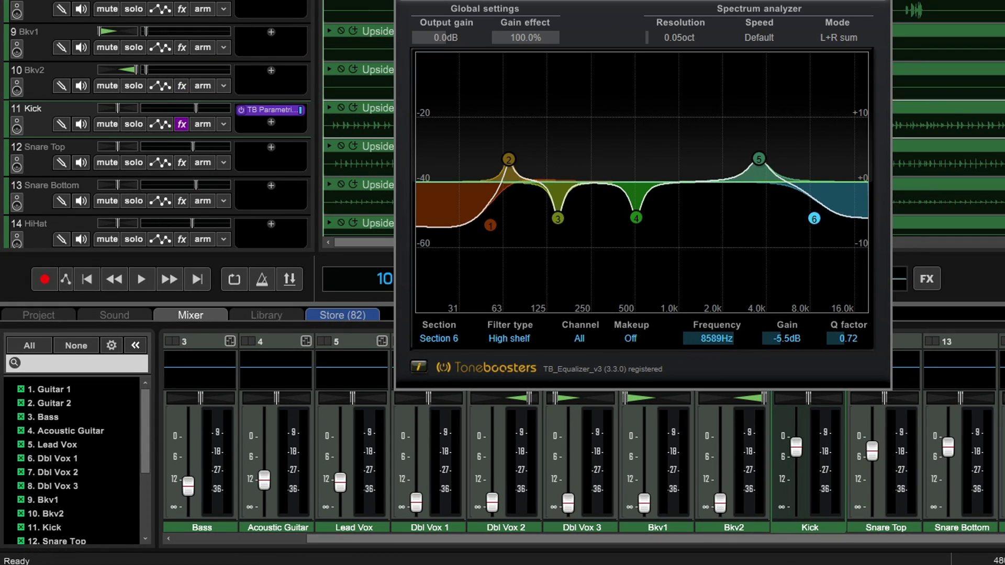
pyautogui.press('Escape')
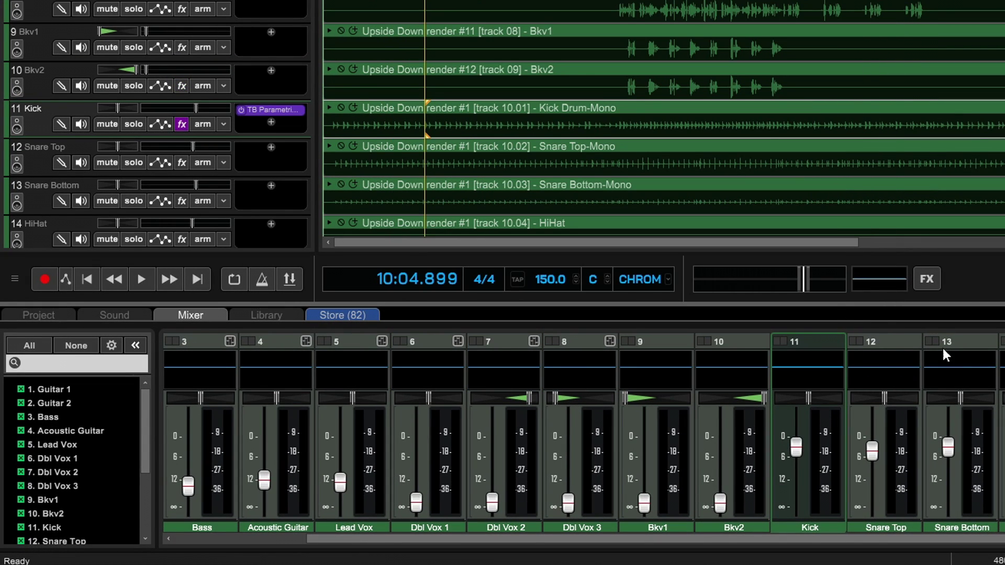
# Step: Insert TB Compressor in the Kick track's next effect slot
pyautogui.click(271, 123)
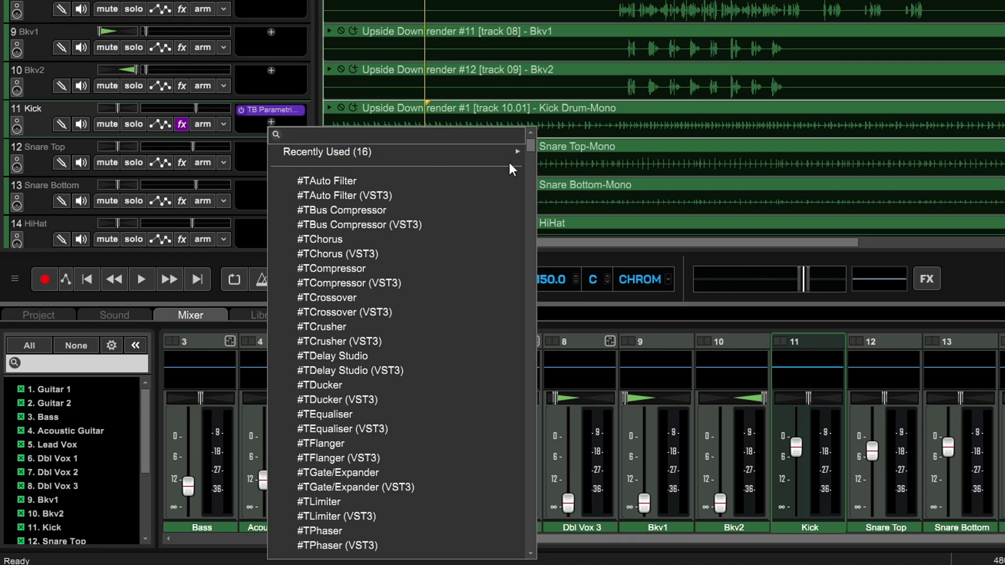
pyautogui.moveTo(534, 146); pyautogui.dragTo(542, 502)
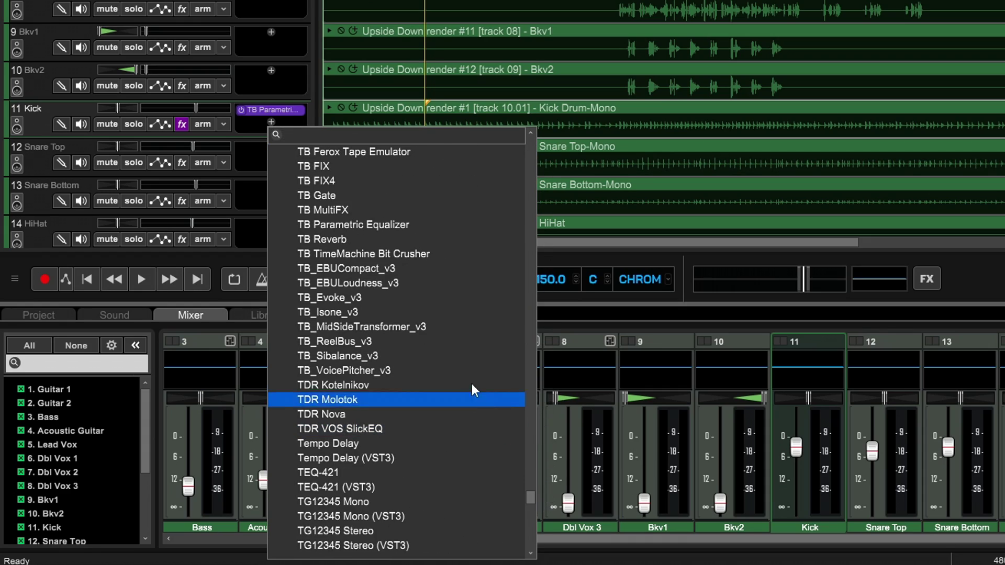
pyautogui.scroll(9, 414, 293)
pyautogui.click(415, 210)
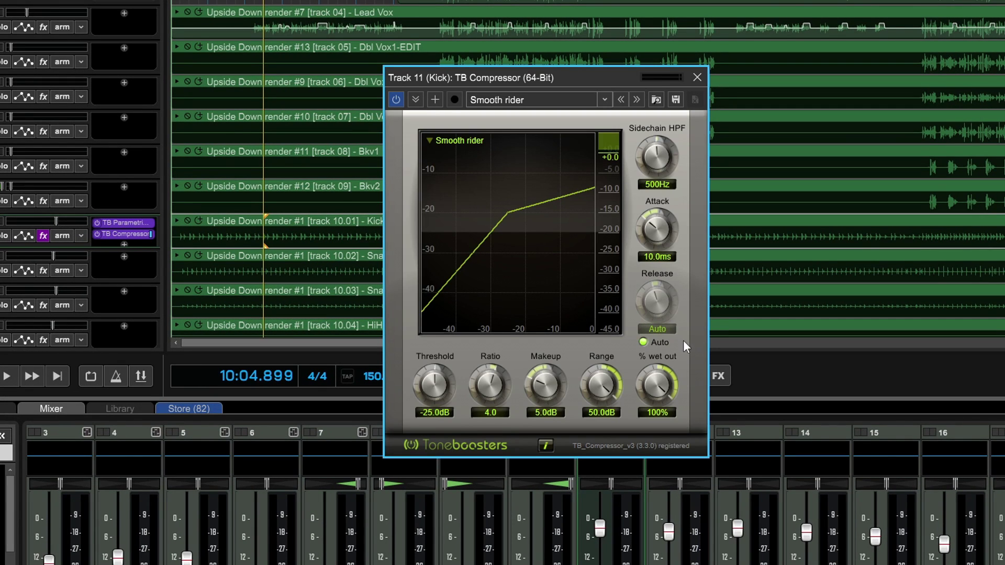
# Step: Turn the TB Compressor's Ratio to 10.0 and its Threshold up to 0.0 dB
pyautogui.moveTo(539, 85); pyautogui.dragTo(522, 108)
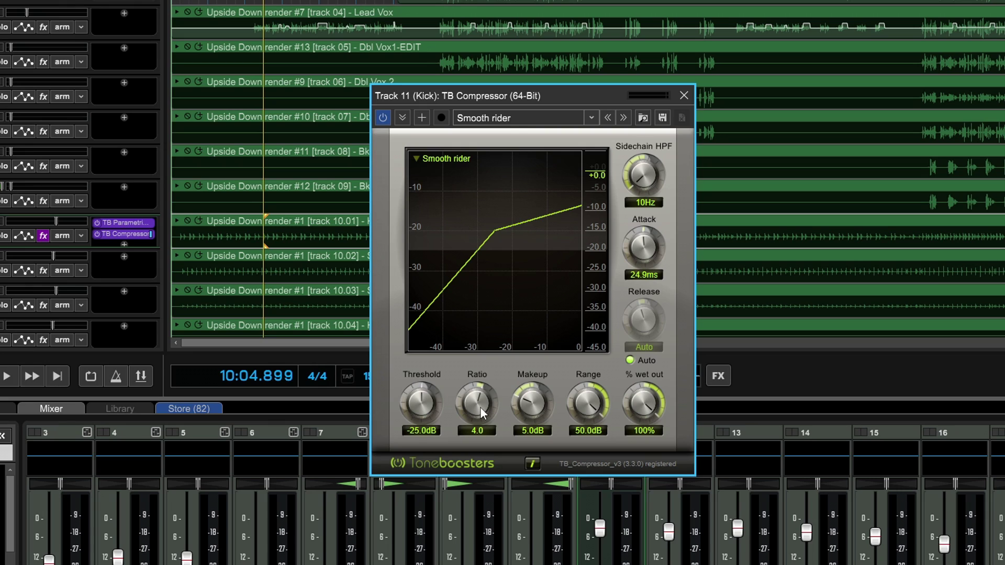
pyautogui.moveTo(480, 408); pyautogui.dragTo(438, 186)
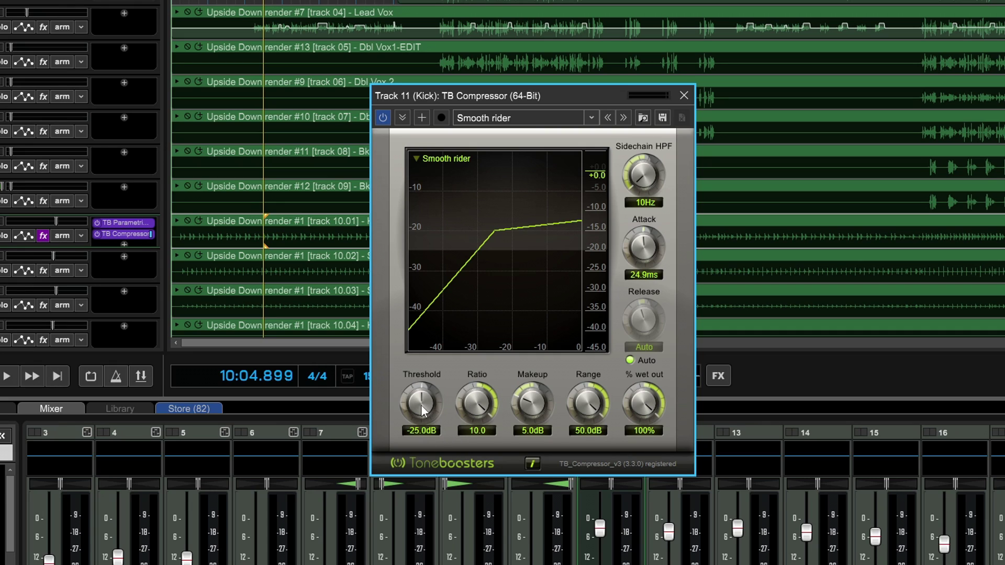
pyautogui.moveTo(422, 411); pyautogui.dragTo(410, 172)
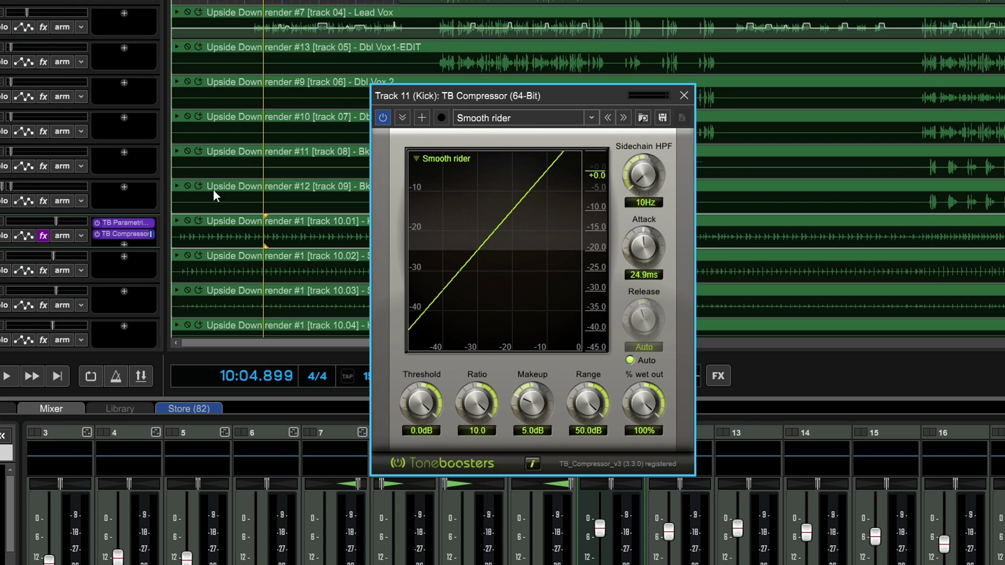
pyautogui.click(15, 246)
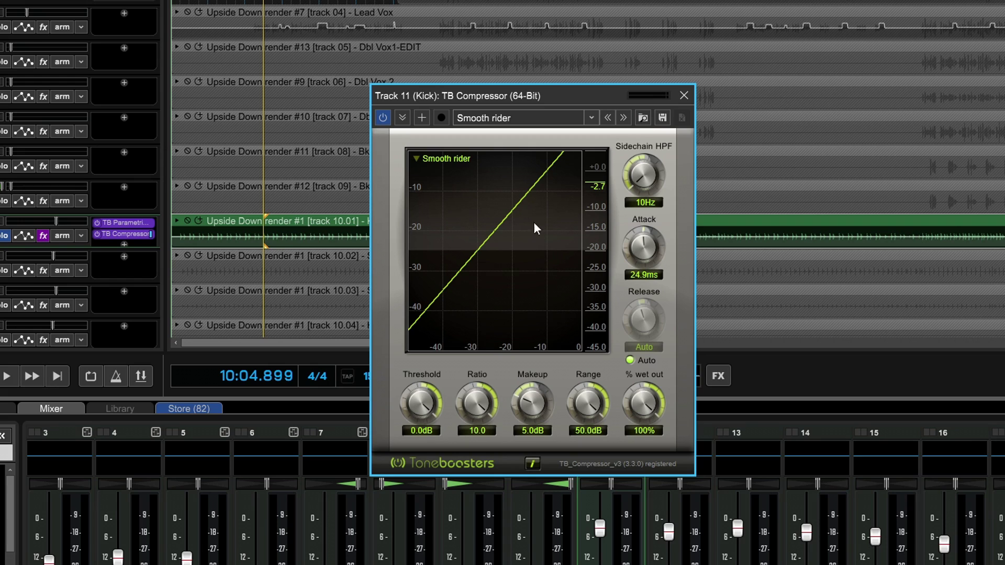
# Step: Try the compressor threshold at -24.0 dB, then reset it to 0.0 dB
pyautogui.press('space')
pyautogui.click(554, 96)
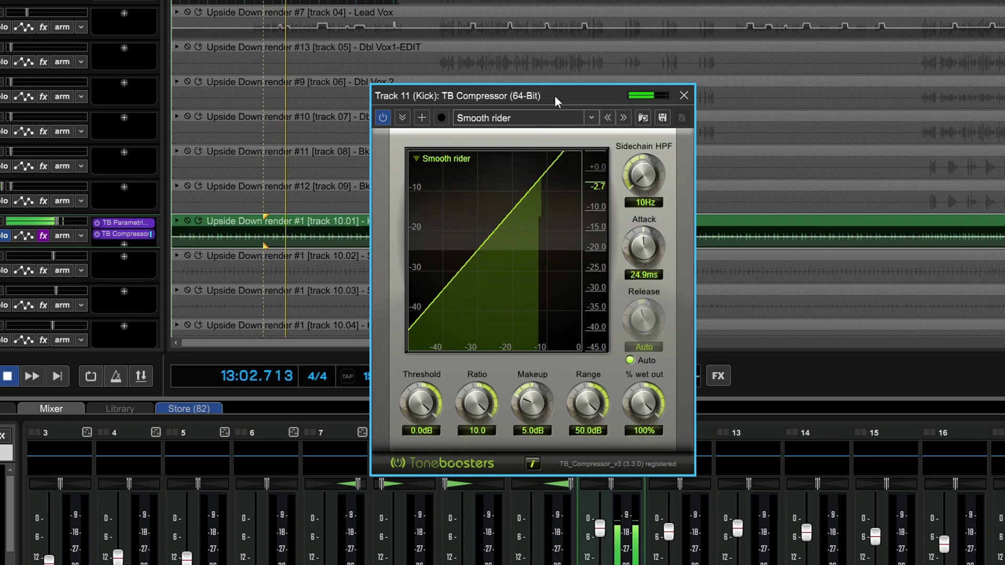
pyautogui.press('space')
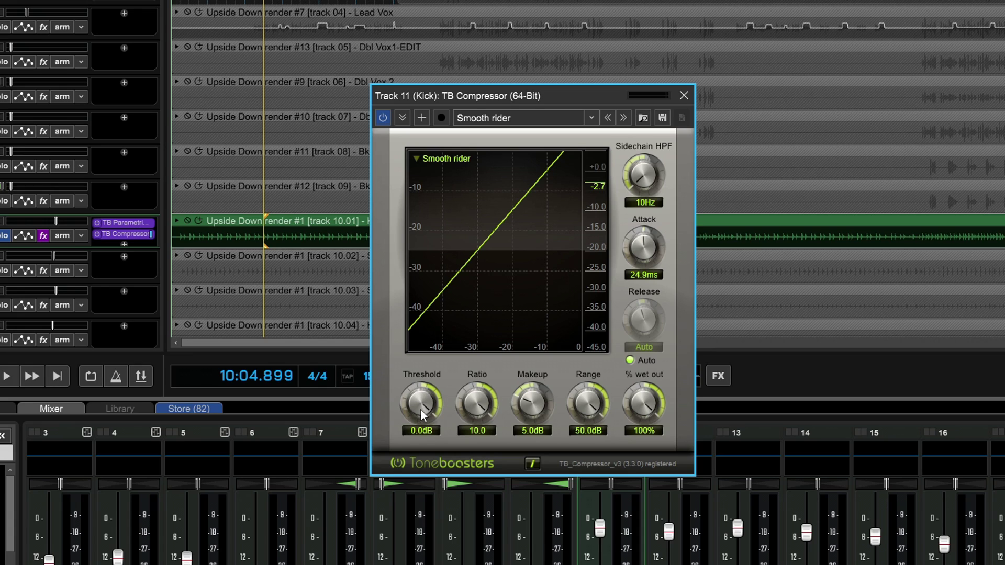
pyautogui.moveTo(423, 412); pyautogui.dragTo(437, 555)
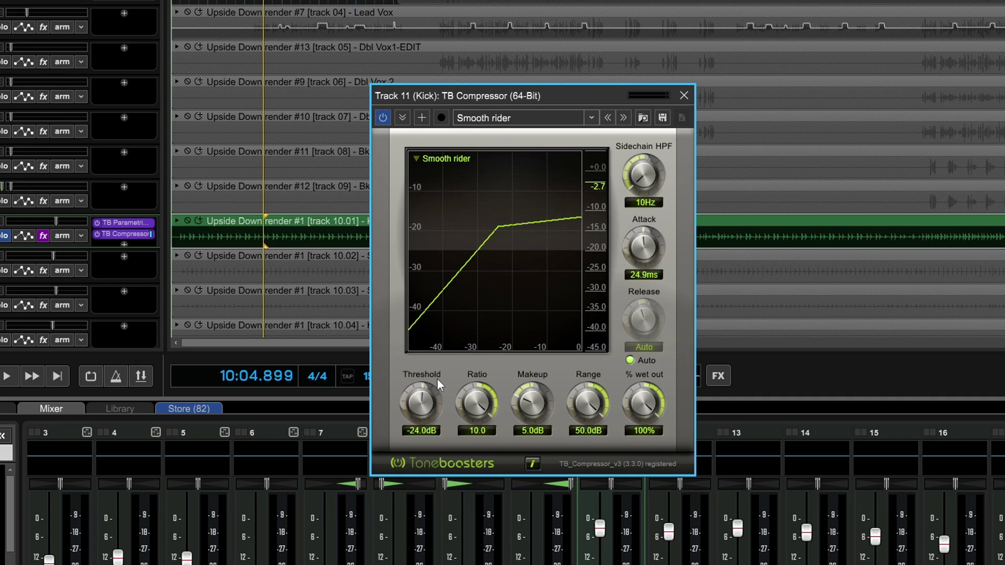
pyautogui.moveTo(420, 403); pyautogui.dragTo(421, 335)
# Step: Pull the threshold down to -28.4 dB while playing, then bypass the compressor to compare
pyautogui.press('space')
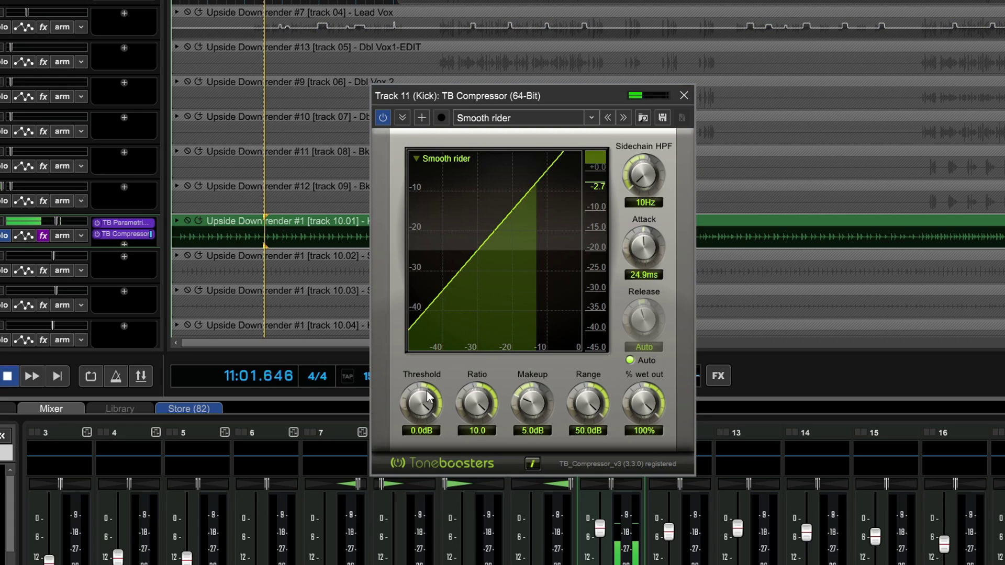
pyautogui.moveTo(421, 402); pyautogui.dragTo(404, 526)
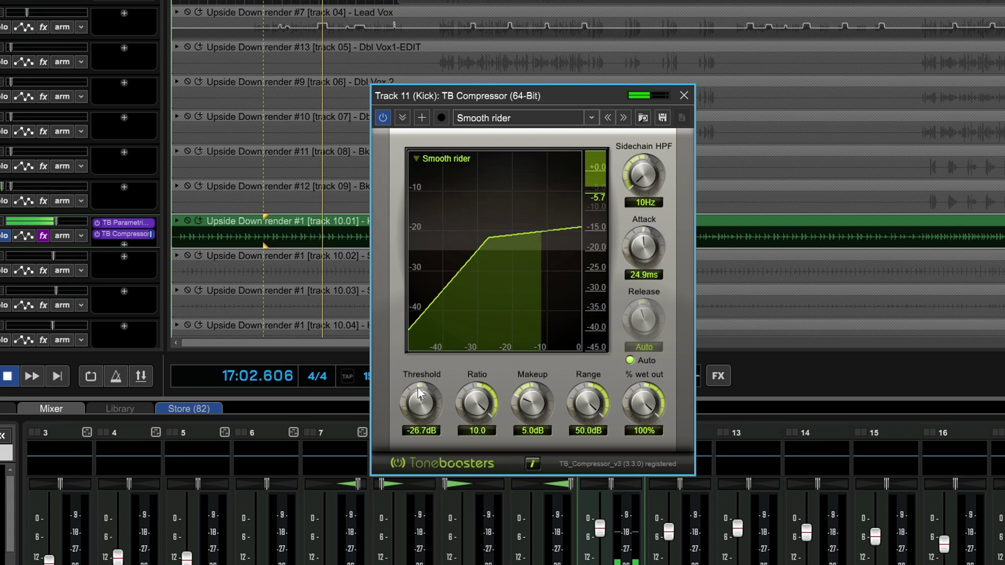
pyautogui.moveTo(422, 423); pyautogui.dragTo(422, 426)
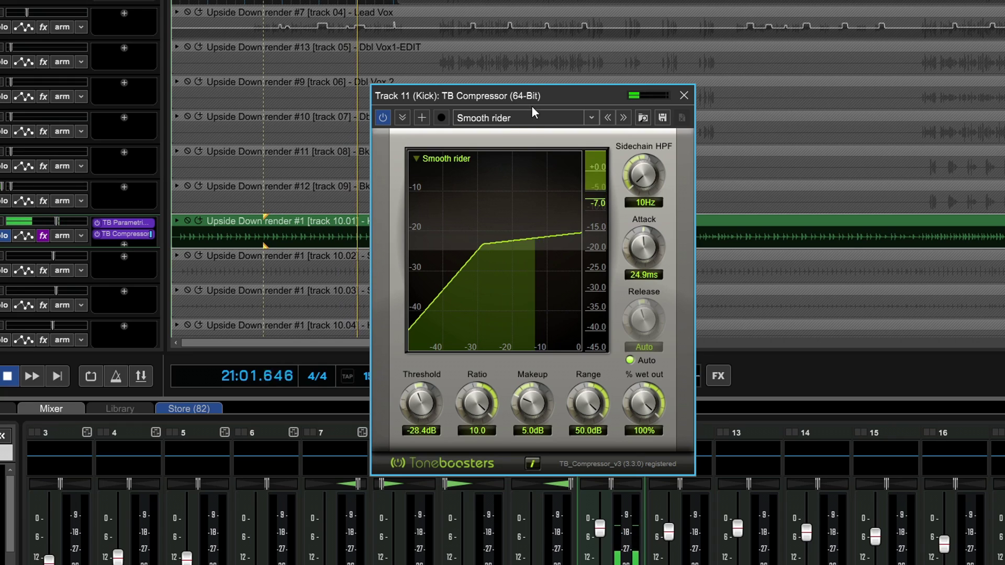
pyautogui.press('space')
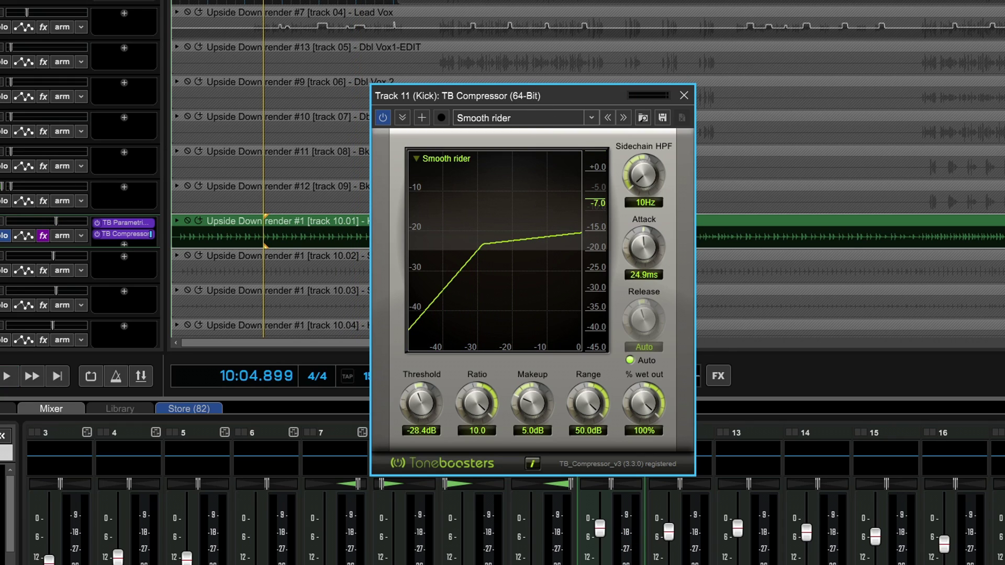
pyautogui.press('space')
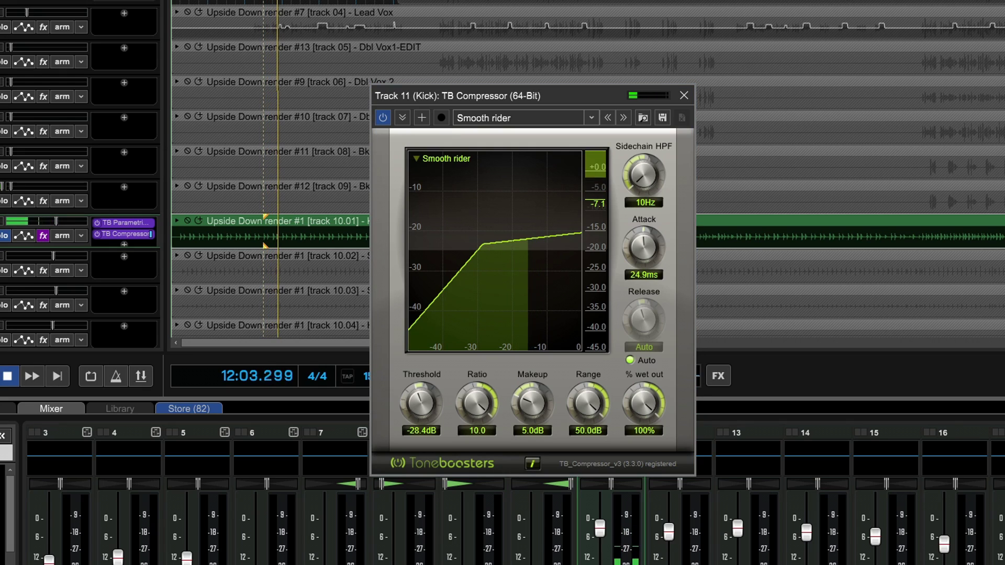
pyautogui.press('space')
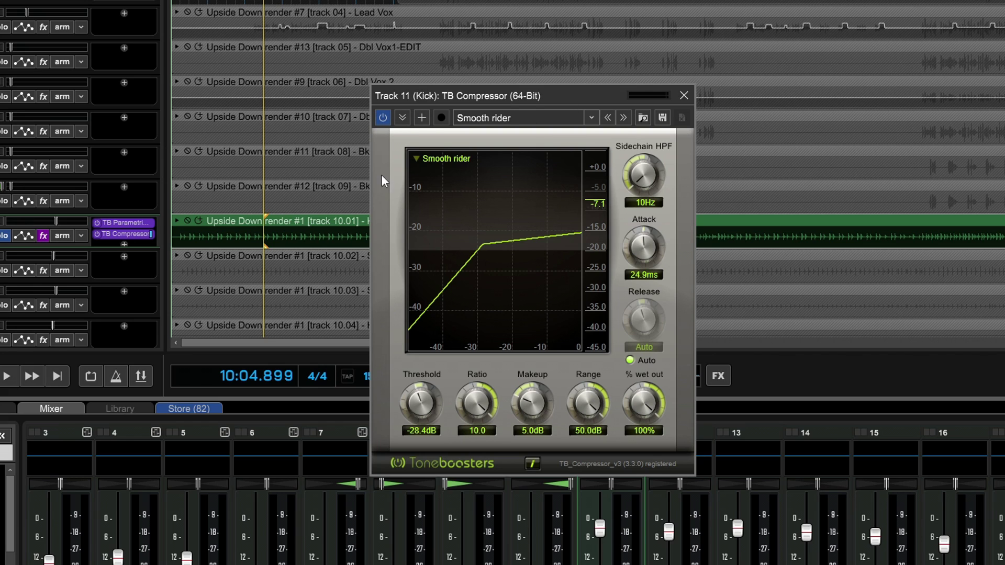
pyautogui.click(382, 118)
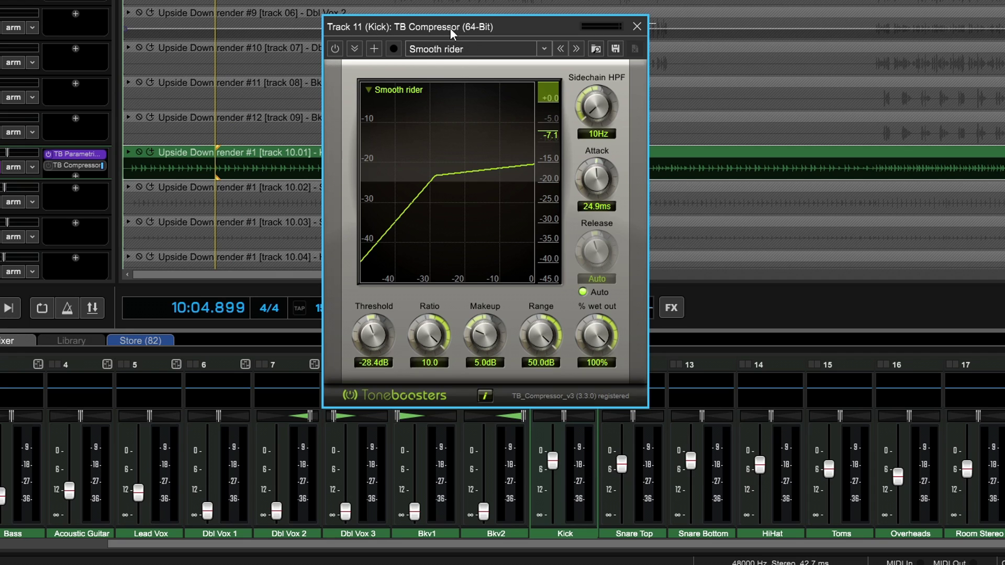
# Step: Play the kick with the compressor bypassed, then re-enabled, to compare
pyautogui.press('space')
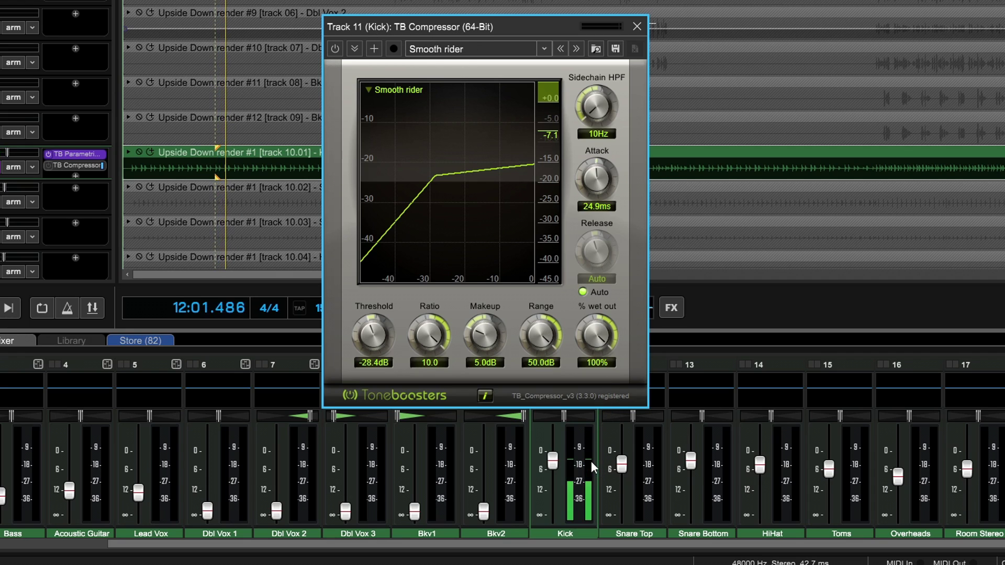
pyautogui.press('space')
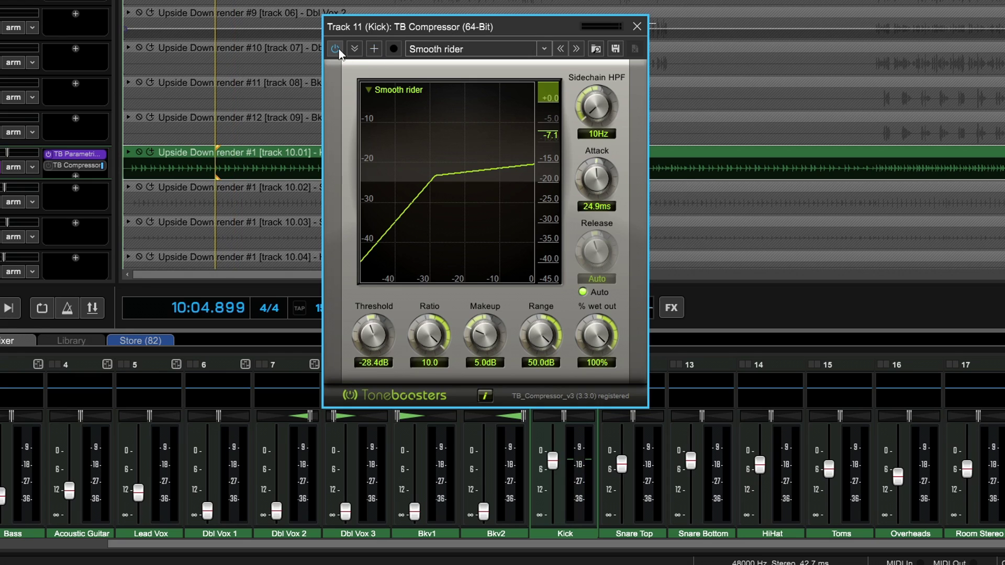
pyautogui.click(335, 49)
pyautogui.press('space')
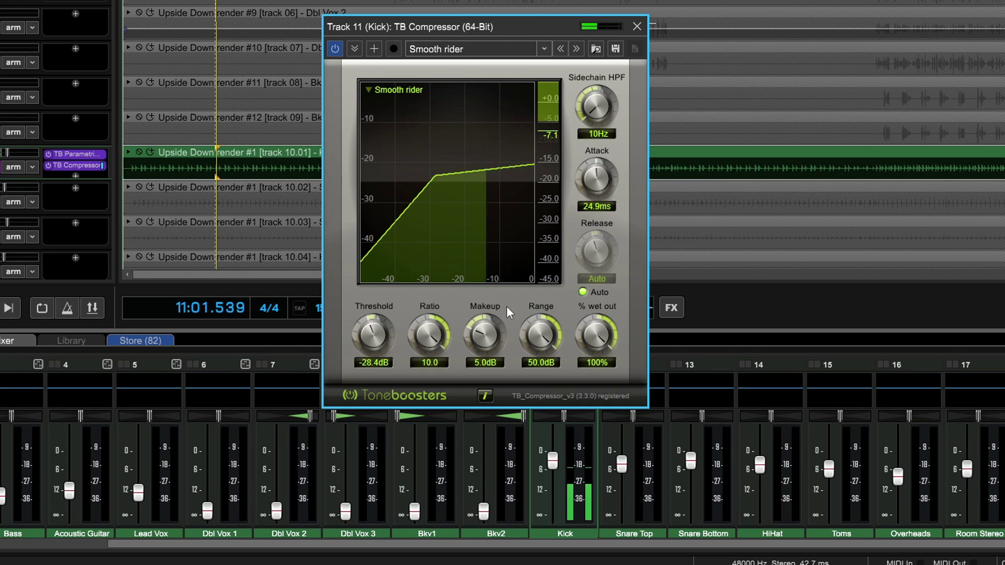
pyautogui.press('space')
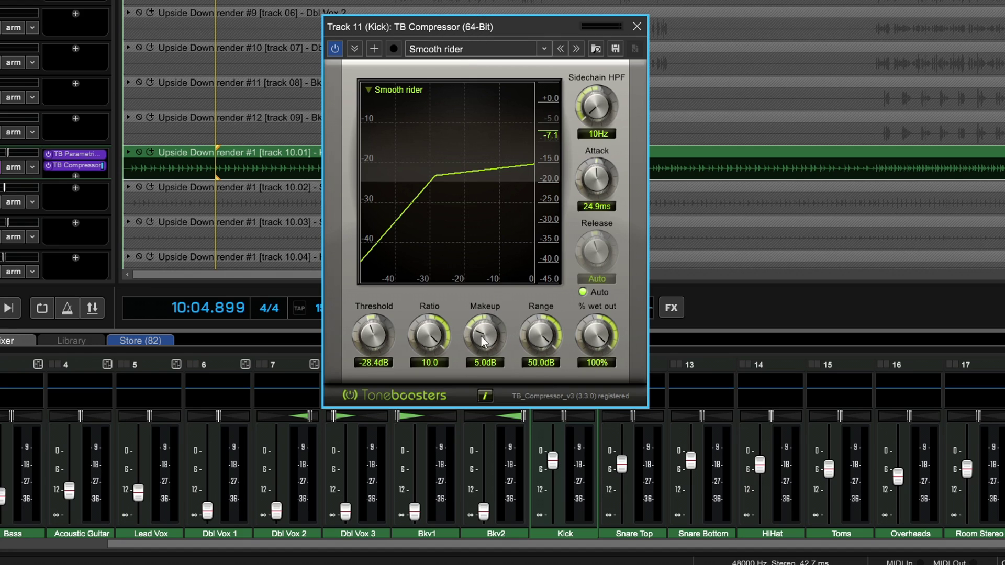
# Step: Raise the makeup gain to 5.6 dB, toggling the compressor on playback to compare
pyautogui.press('space')
pyautogui.moveTo(479, 347); pyautogui.dragTo(479, 342)
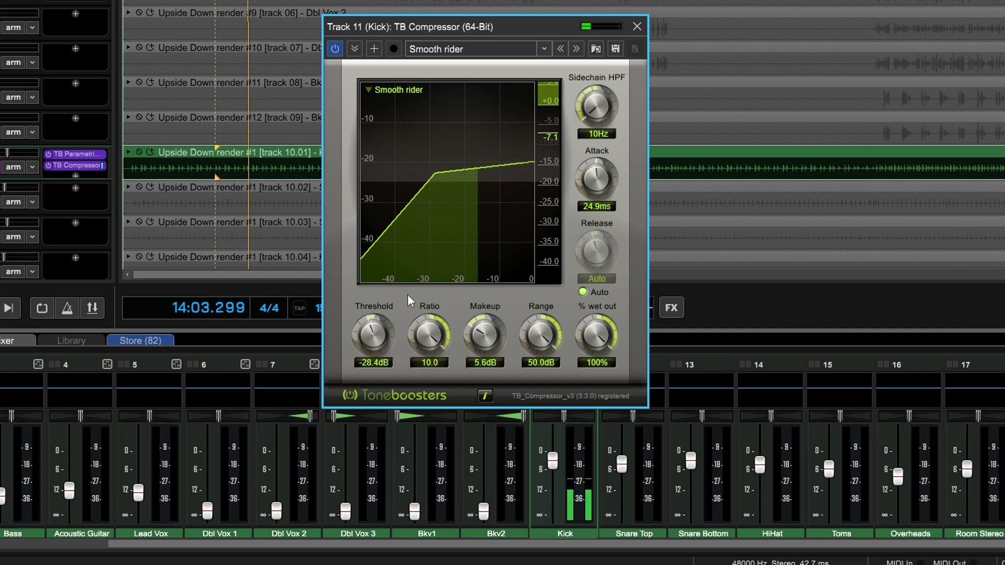
pyautogui.click(335, 49)
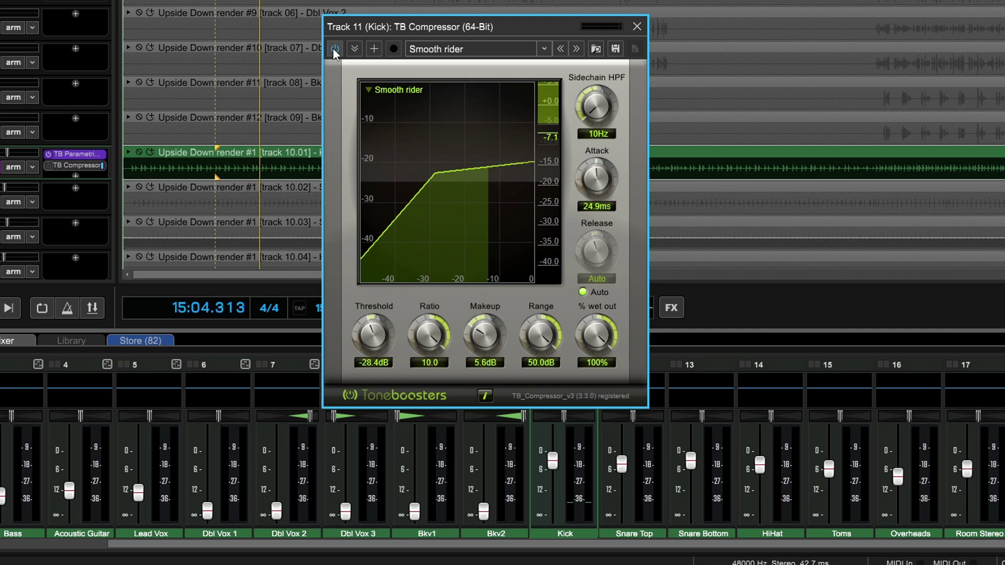
pyautogui.click(335, 49)
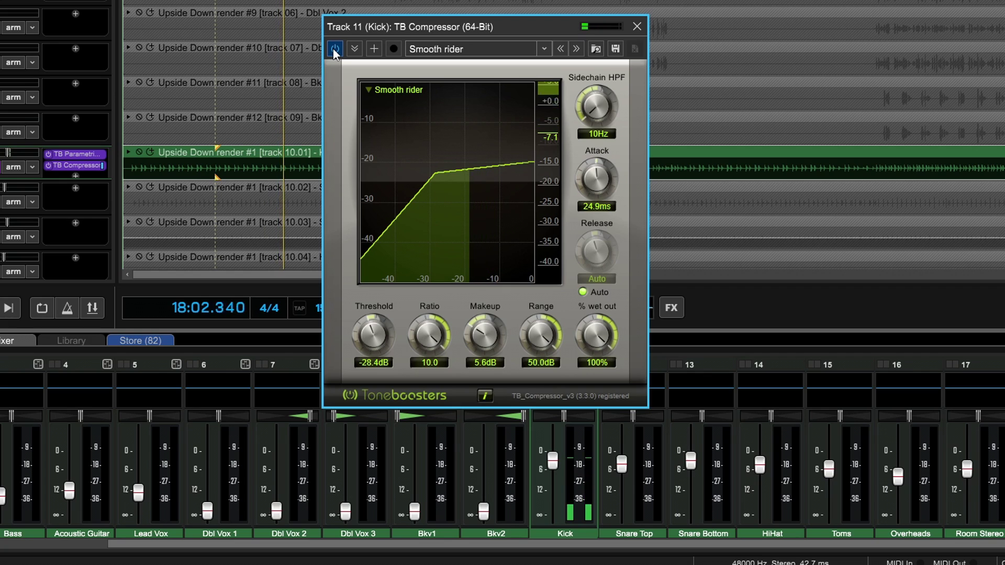
pyautogui.press('space')
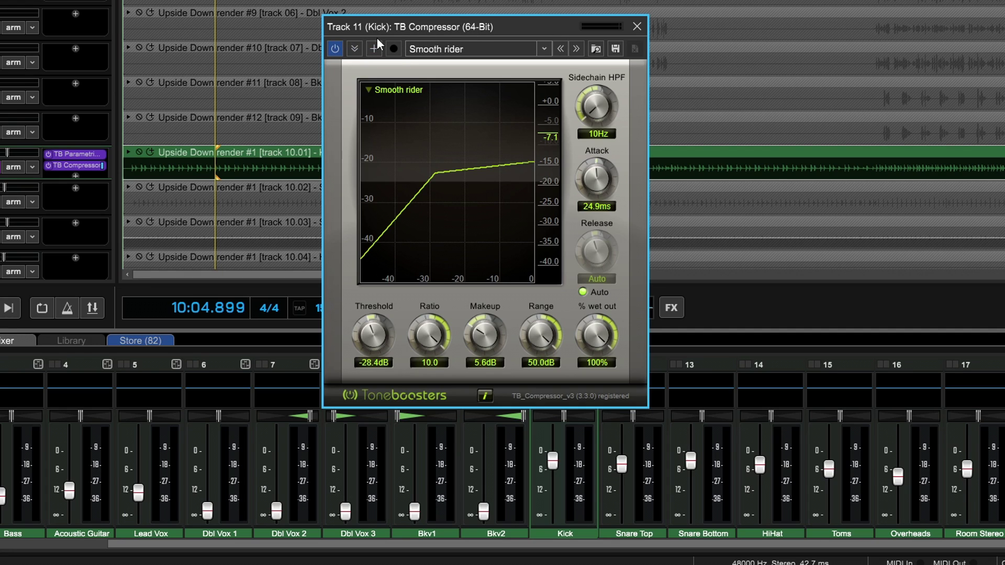
# Step: Drop the TB Compressor's Ratio to 3.1 and shorten its Attack to 2.3 ms
pyautogui.moveTo(435, 359); pyautogui.dragTo(443, 495)
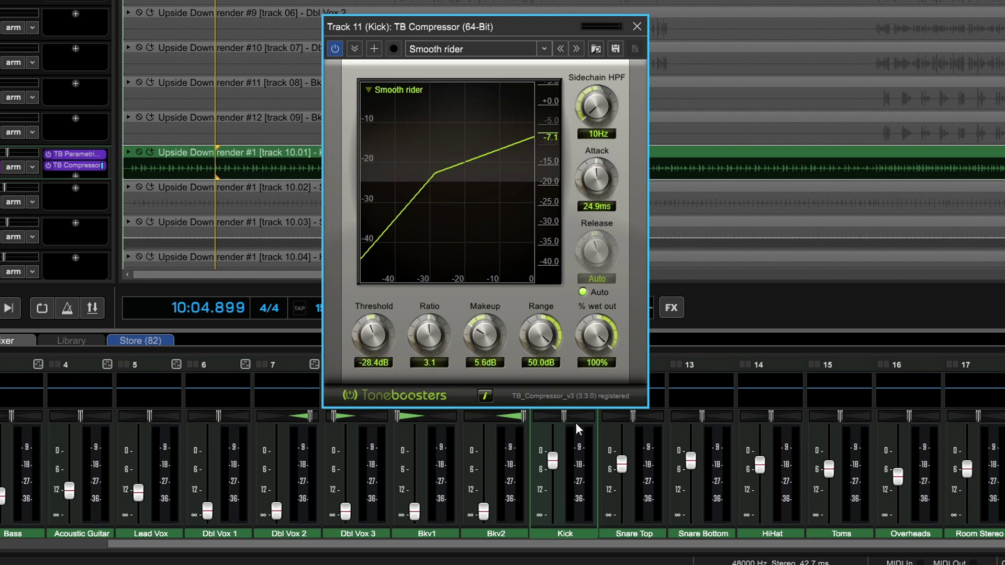
pyautogui.moveTo(595, 176); pyautogui.dragTo(598, 179)
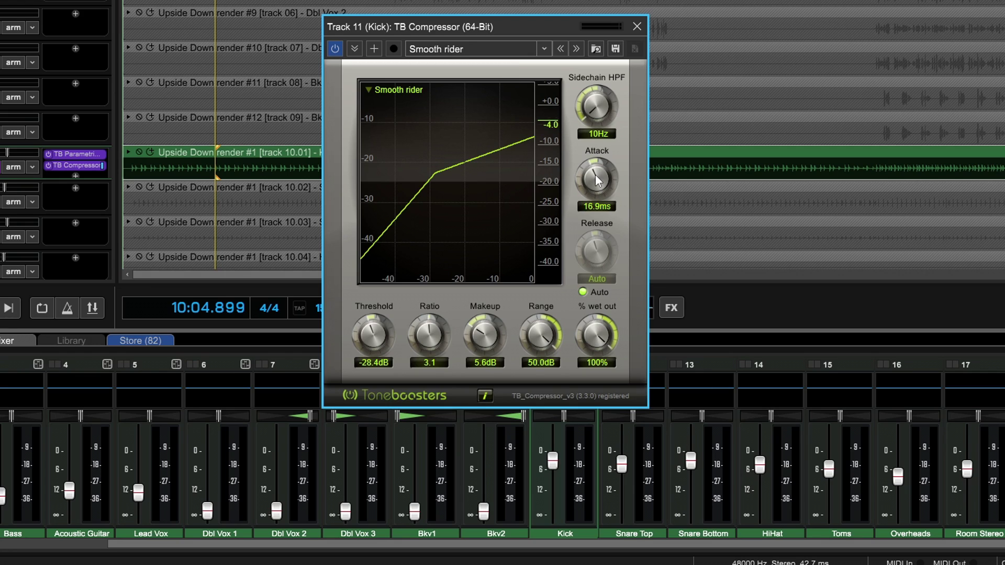
pyautogui.moveTo(595, 178); pyautogui.dragTo(594, 257)
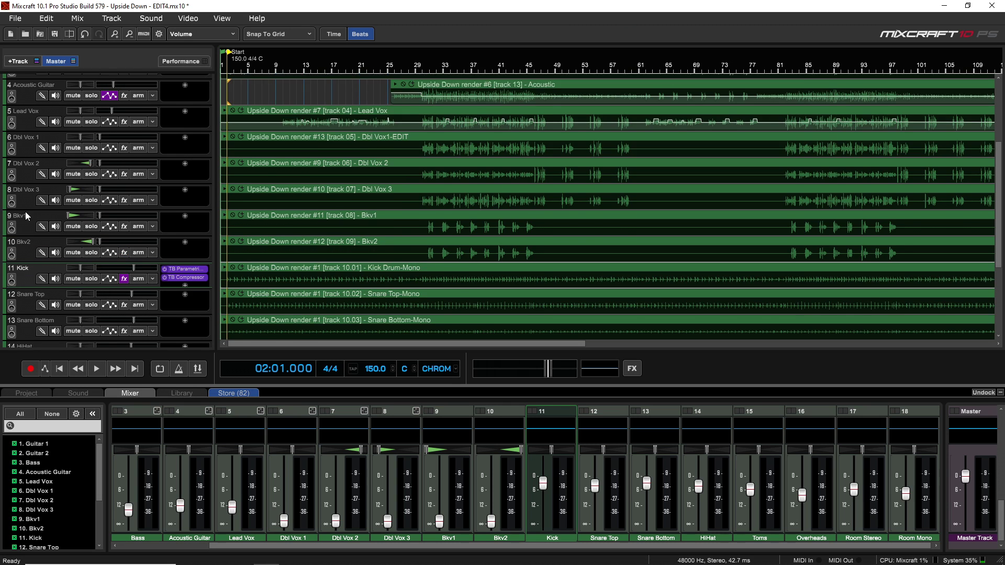
# Step: Solo the Bass track and play it briefly to audition it alone
pyautogui.scroll(3, 26, 211)
pyautogui.scroll(3, 26, 211)
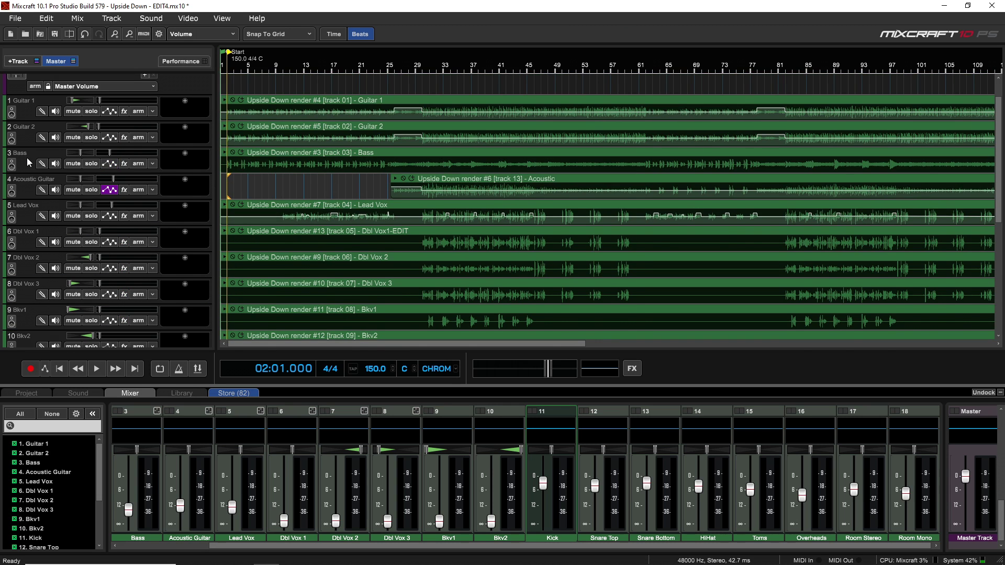
pyautogui.click(92, 163)
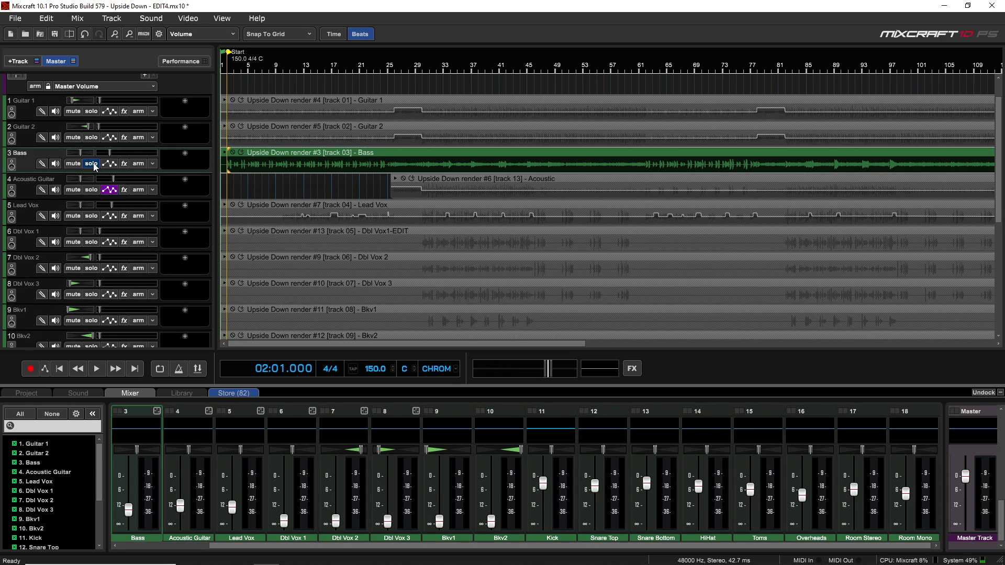
pyautogui.press('space')
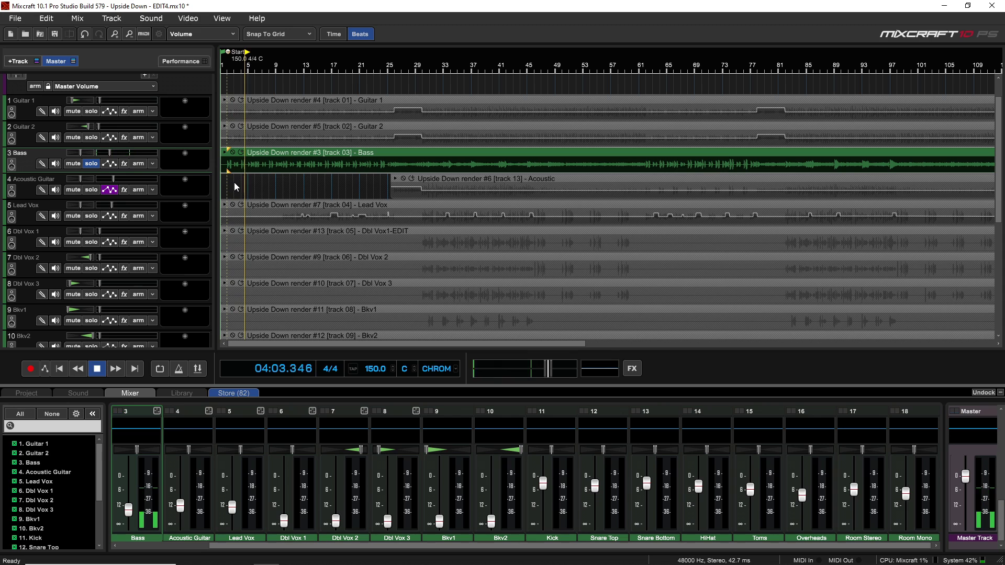
pyautogui.press('space')
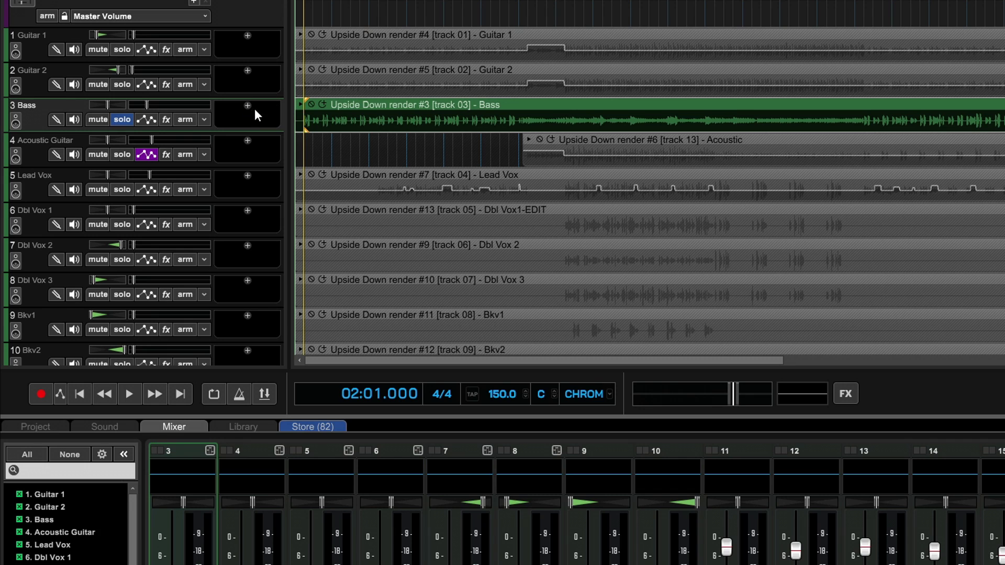
# Step: Load the Bass - 70's Boxy effect chain on Bass, replacing the trial Bass - SVT4 chain
pyautogui.click(249, 105)
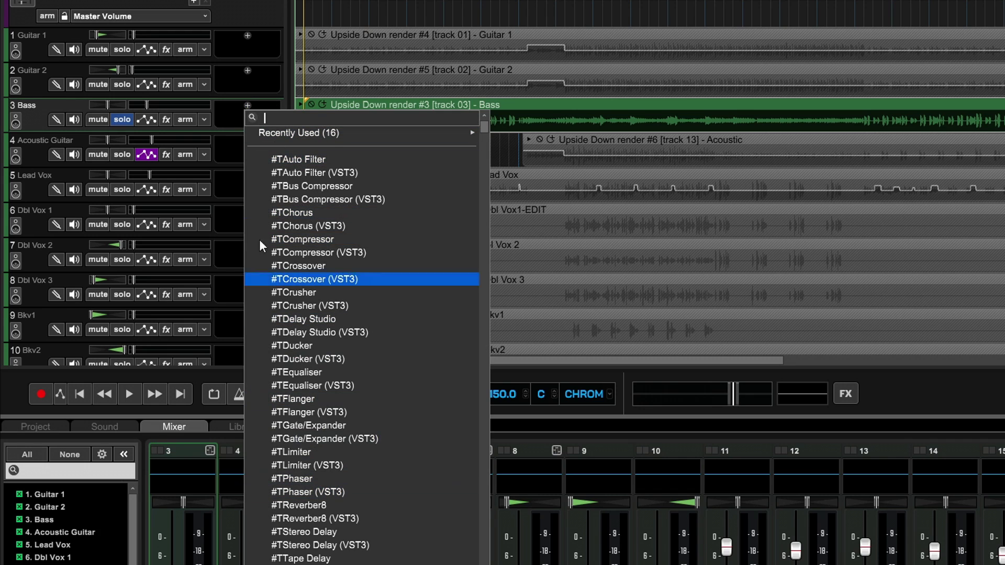
pyautogui.click(259, 107)
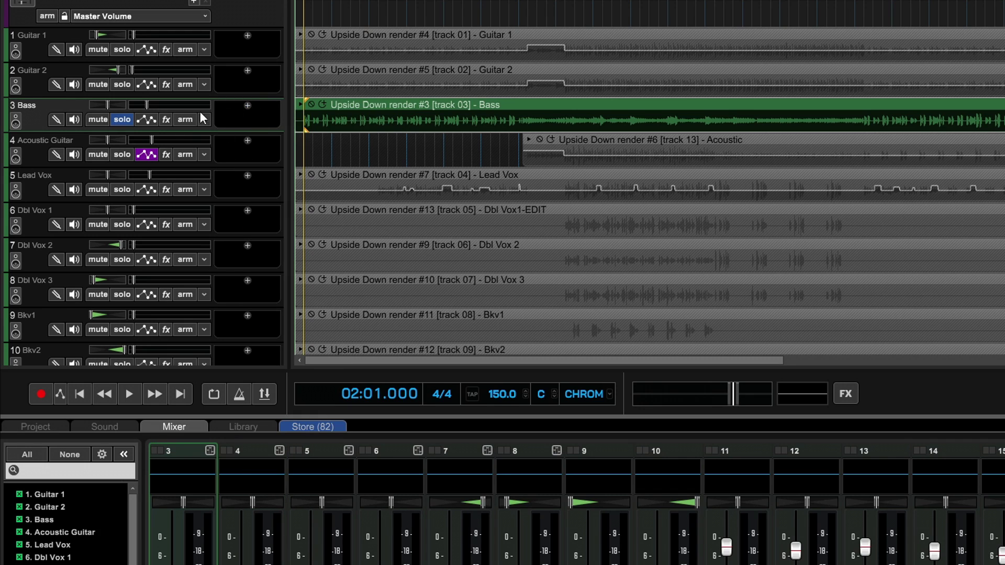
pyautogui.click(167, 120)
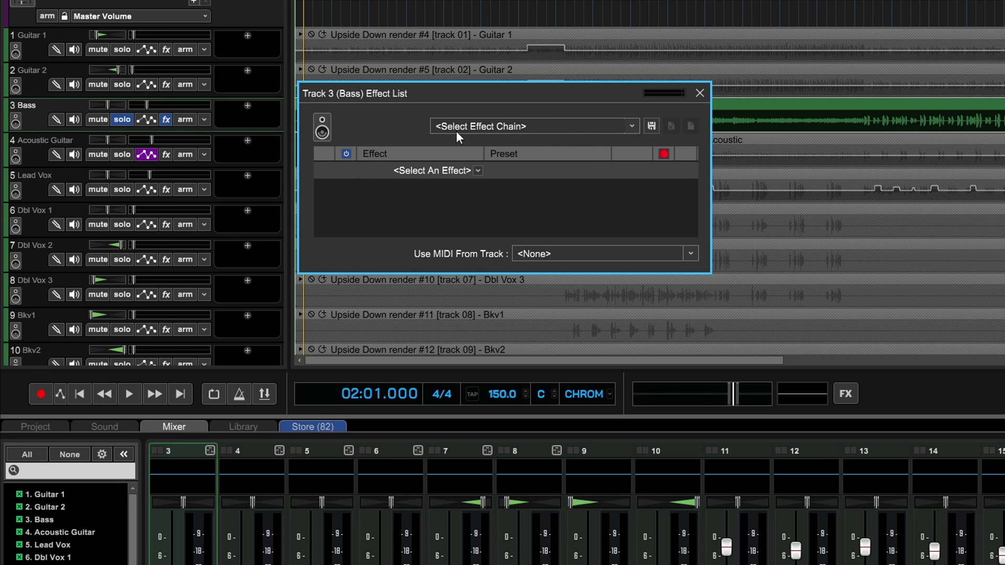
pyautogui.click(493, 125)
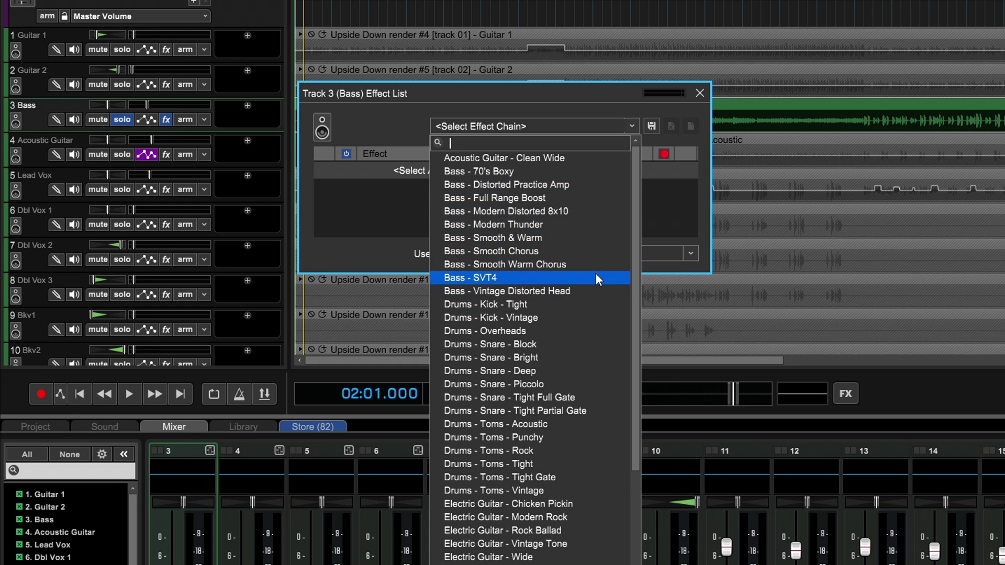
pyautogui.click(495, 278)
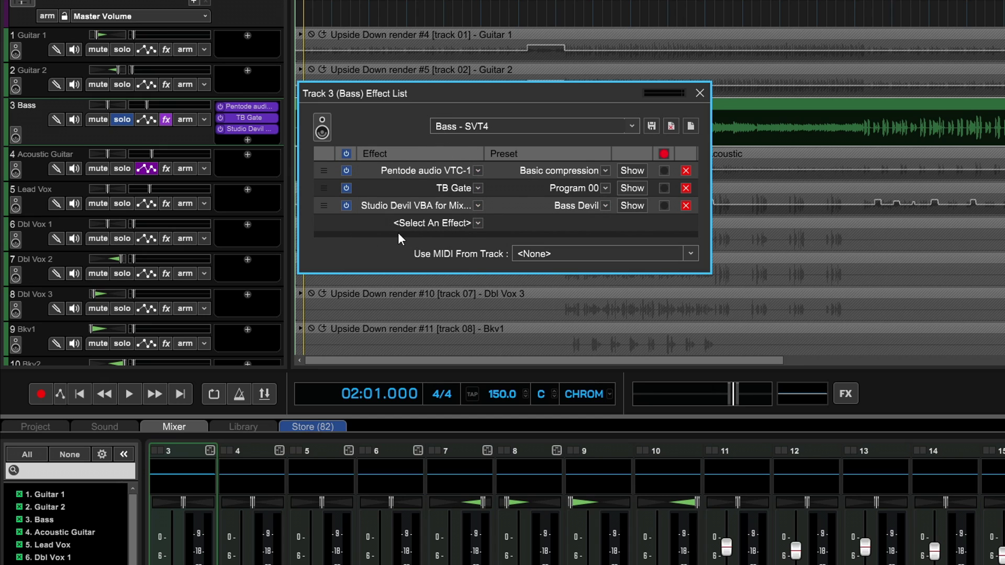
pyautogui.click(671, 125)
pyautogui.click(632, 127)
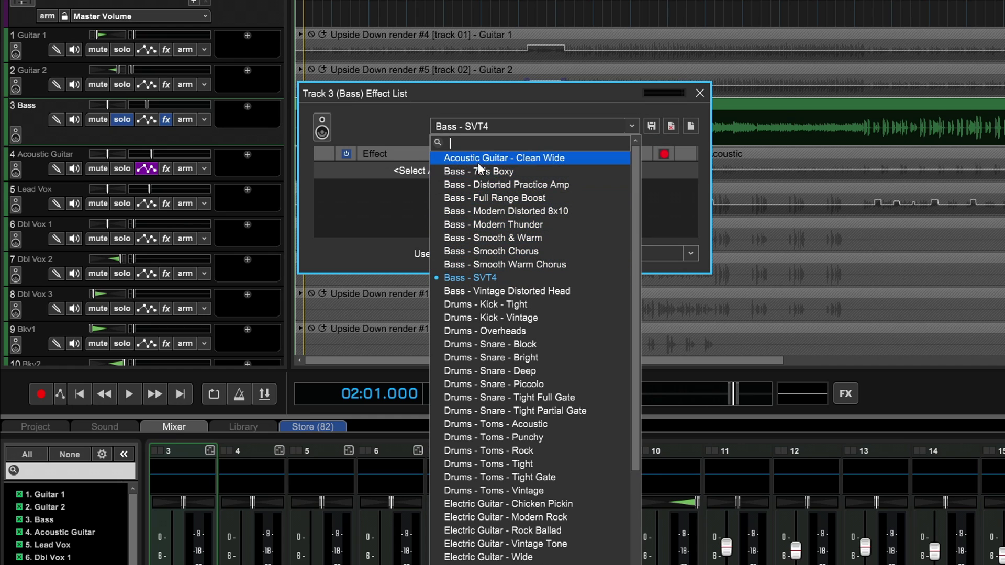
pyautogui.click(541, 175)
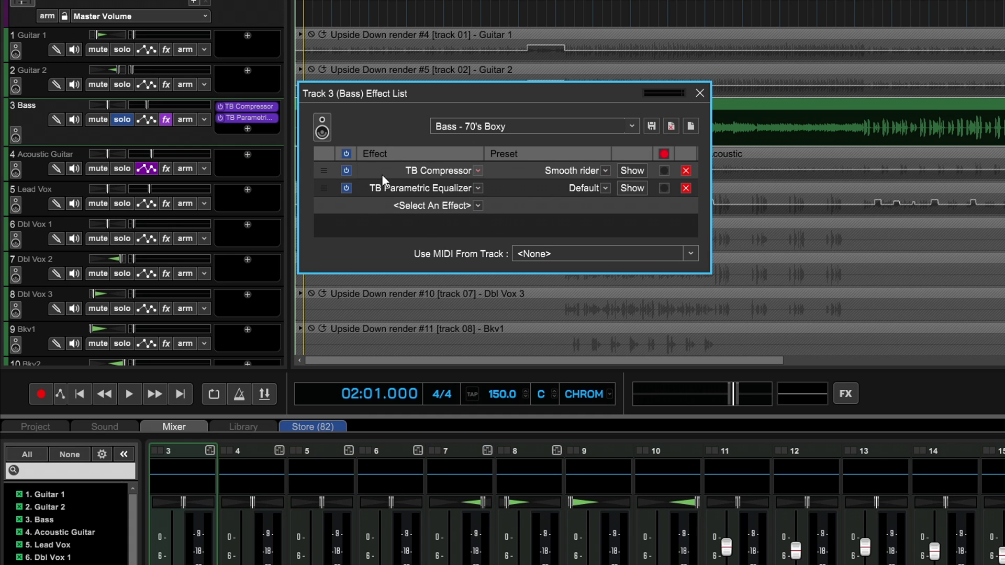
pyautogui.click(699, 93)
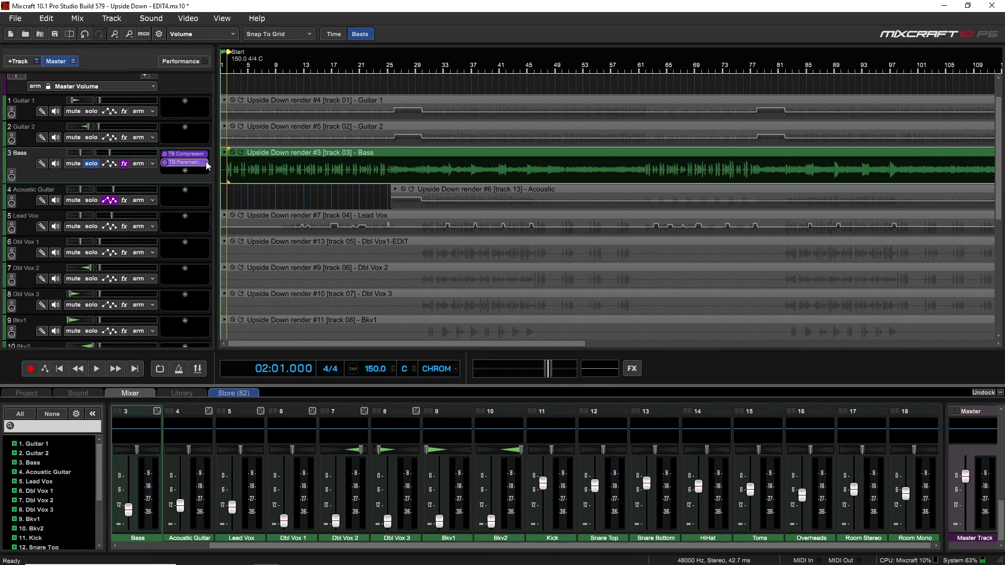
# Step: Place the Bass compressor and EQ windows side by side; play with the analyzer showing summed L+R
pyautogui.click(232, 120)
pyautogui.click(184, 162)
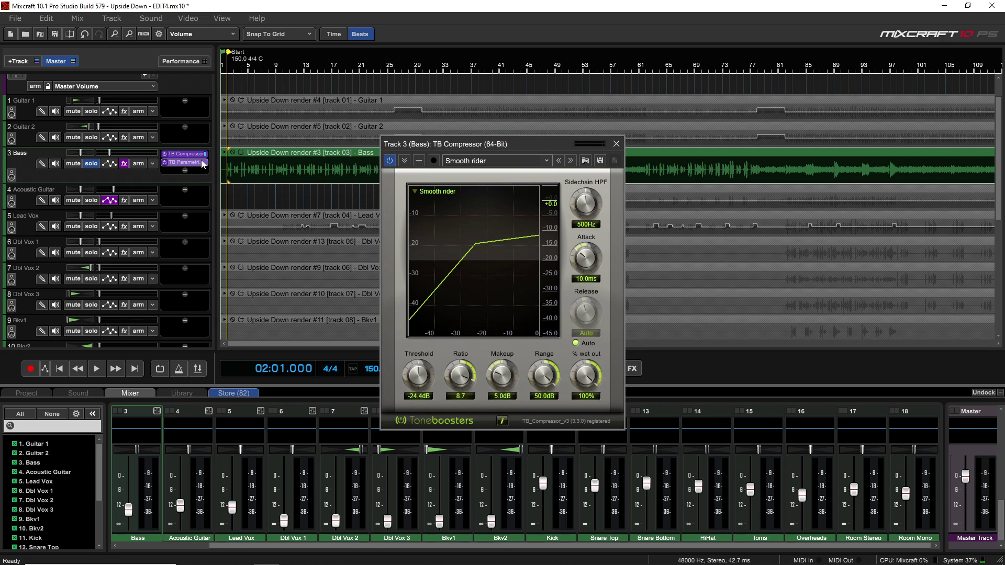
pyautogui.moveTo(472, 138); pyautogui.dragTo(600, 129)
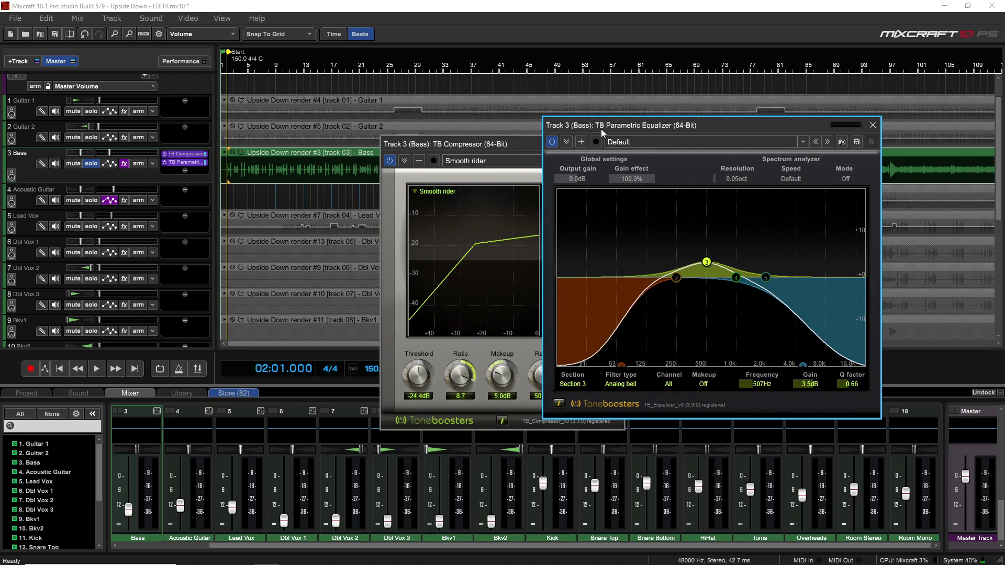
pyautogui.moveTo(510, 146); pyautogui.dragTo(370, 143)
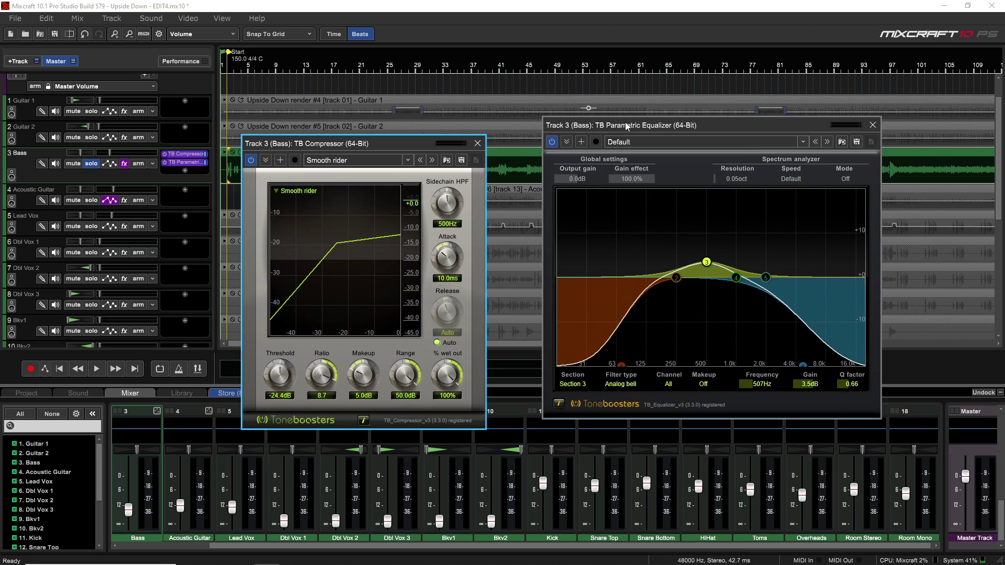
pyautogui.moveTo(623, 127); pyautogui.dragTo(569, 143)
pyautogui.click(548, 126)
pyautogui.press('space')
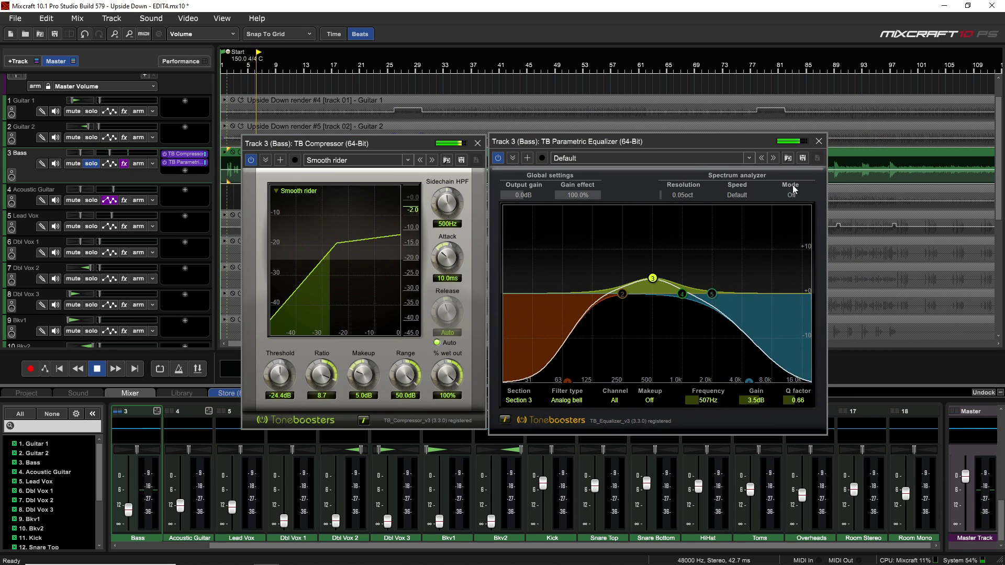
pyautogui.click(791, 195)
pyautogui.click(798, 218)
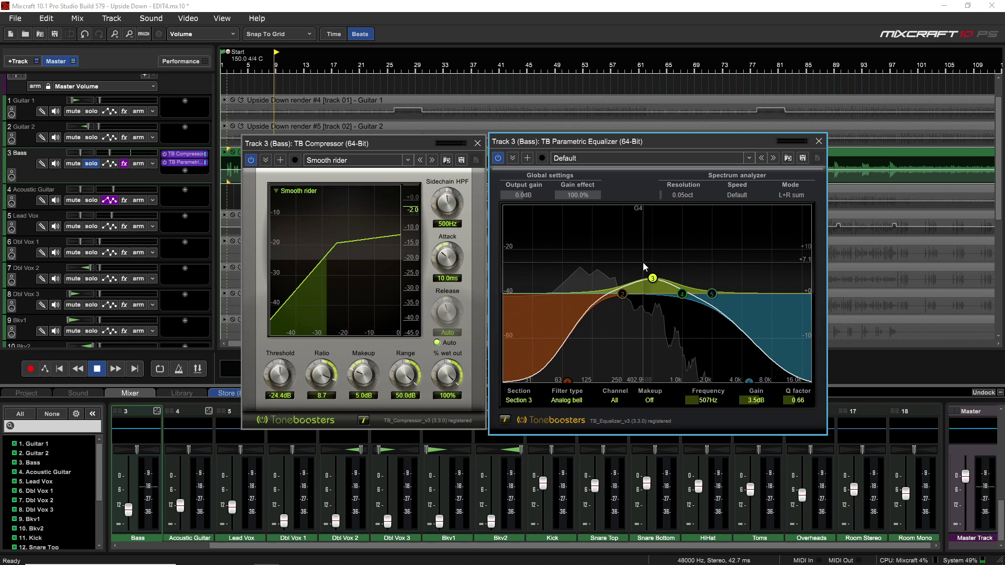
# Step: Stop playback, close the Bass EQ window, and move the EQ ahead of the compressor
pyautogui.click(417, 197)
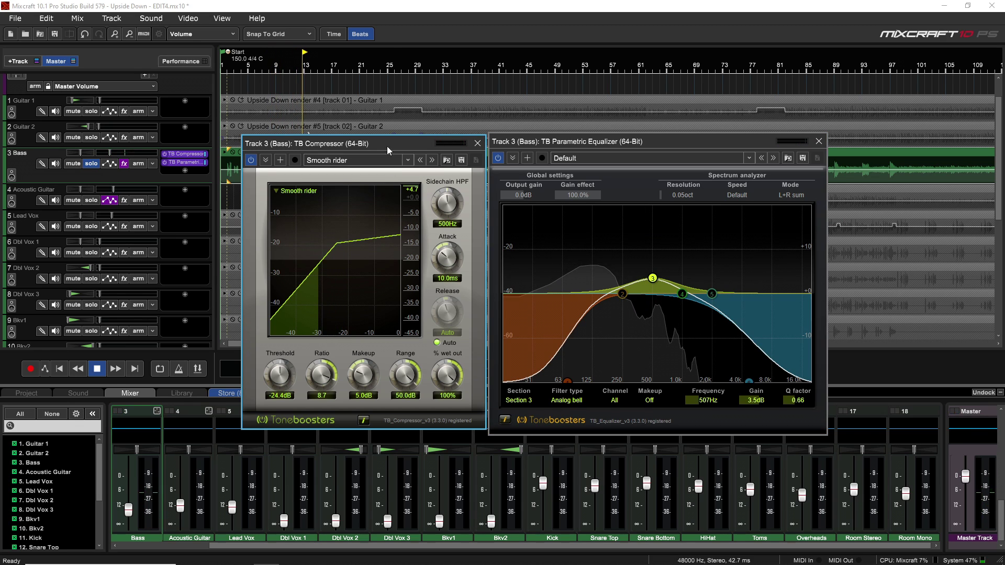
pyautogui.press('space')
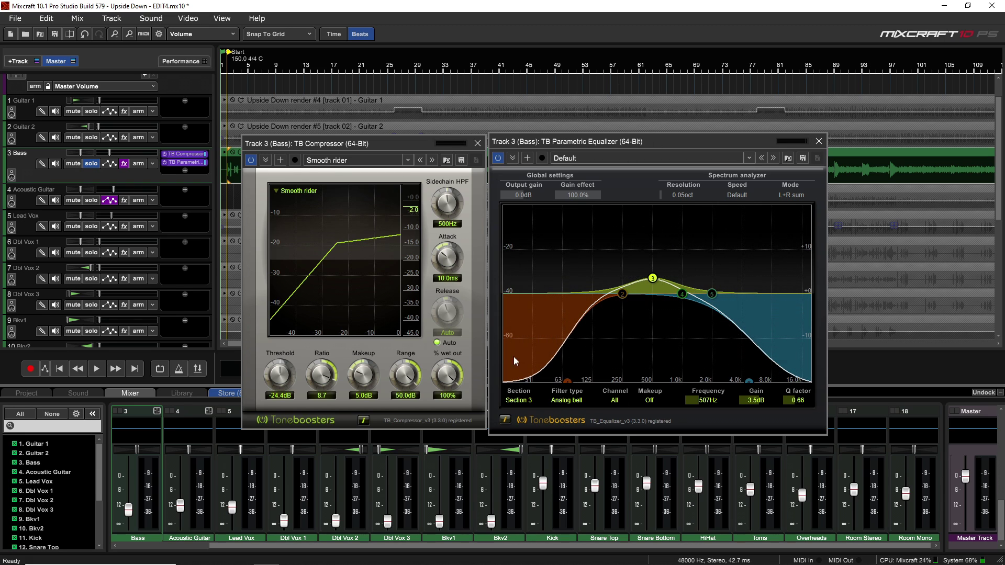
pyautogui.click(177, 163)
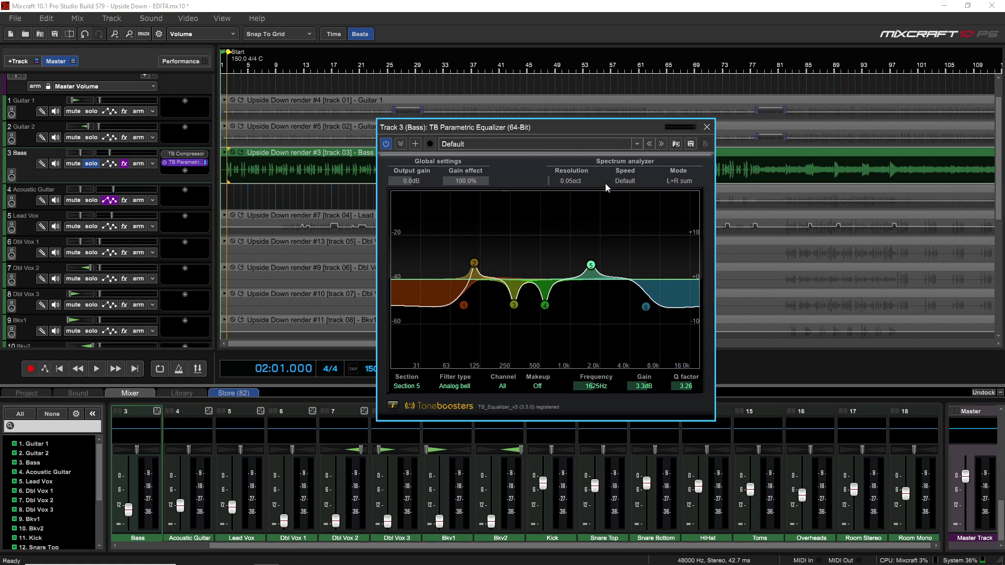
pyautogui.click(706, 130)
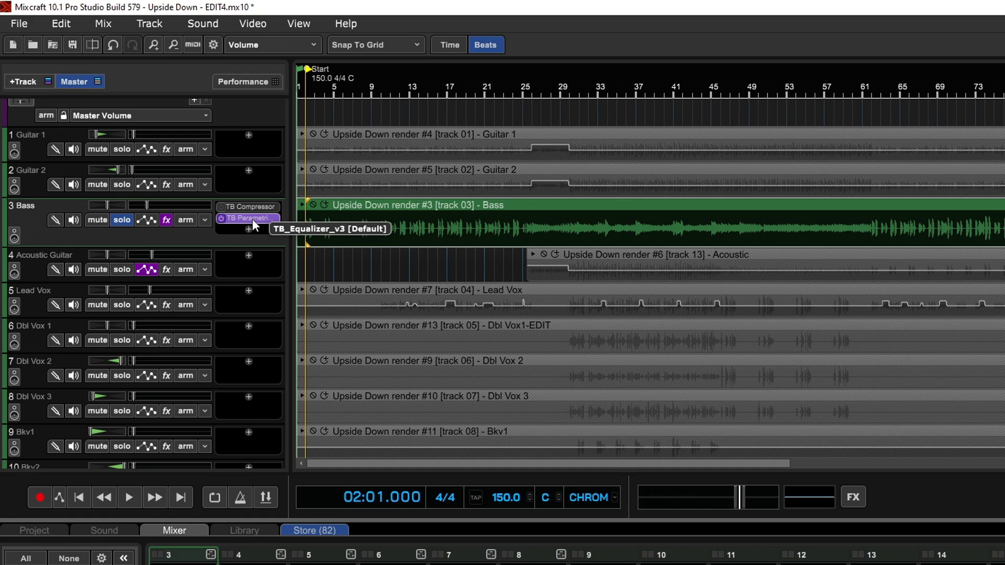
pyautogui.moveTo(255, 218)
pyautogui.mouseDown()
pyautogui.moveTo(251, 190)
pyautogui.moveTo(253, 206)
pyautogui.mouseUp()
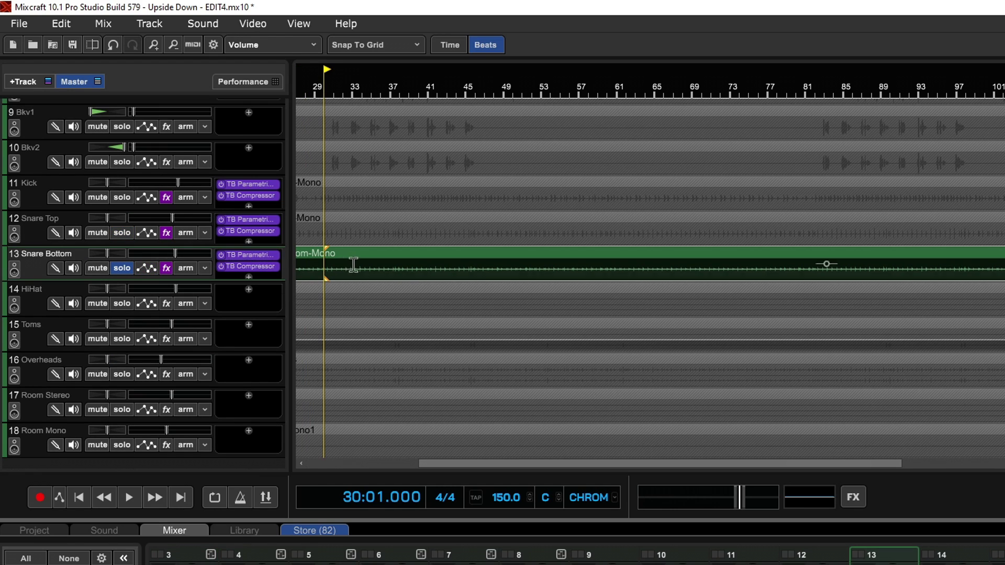
# Step: Remove the TB Parametric EQ and TB Compressor from Snare Bottom via their right-click Remove options
pyautogui.click(254, 254)
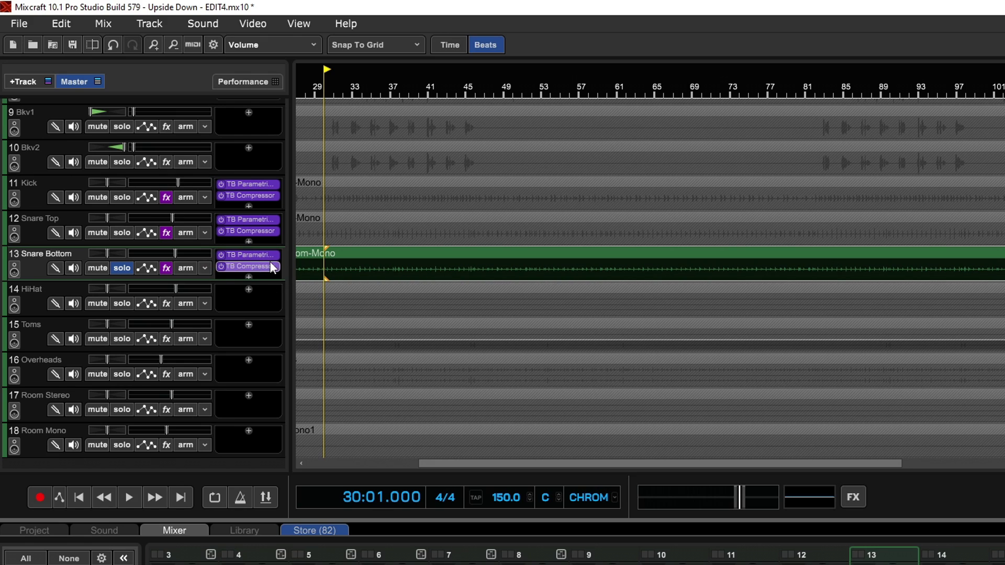
pyautogui.rightClick(235, 254)
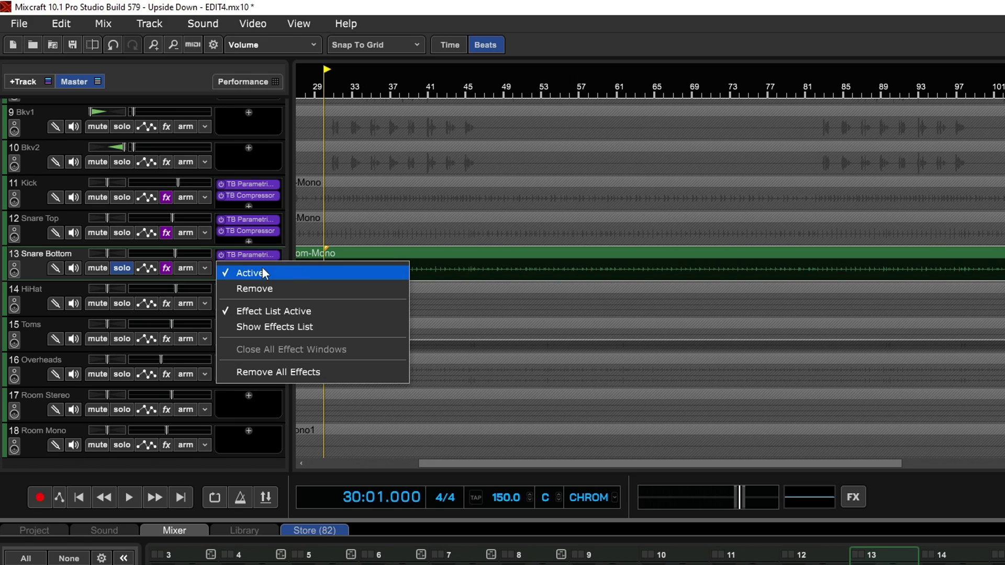
pyautogui.click(262, 287)
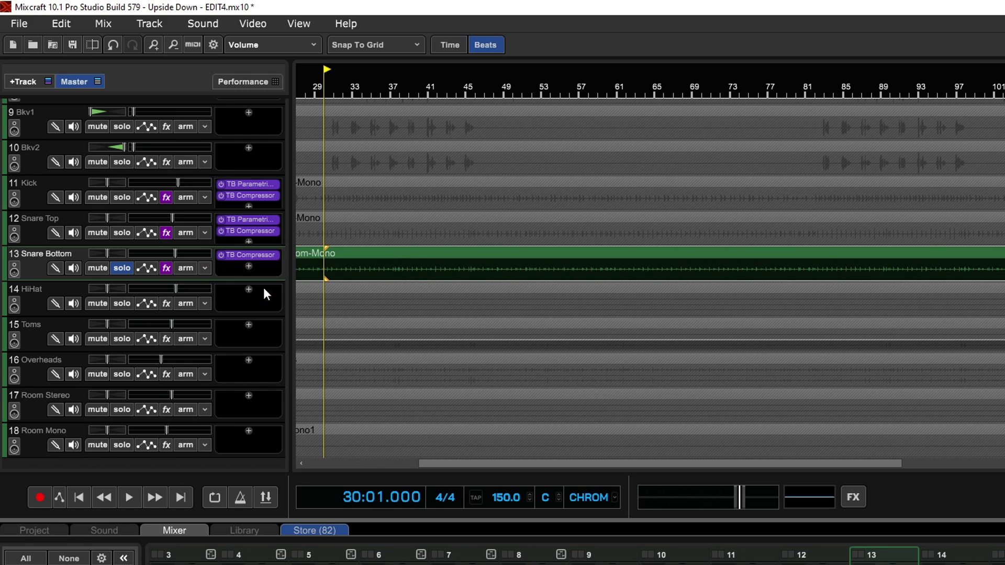
pyautogui.rightClick(249, 260)
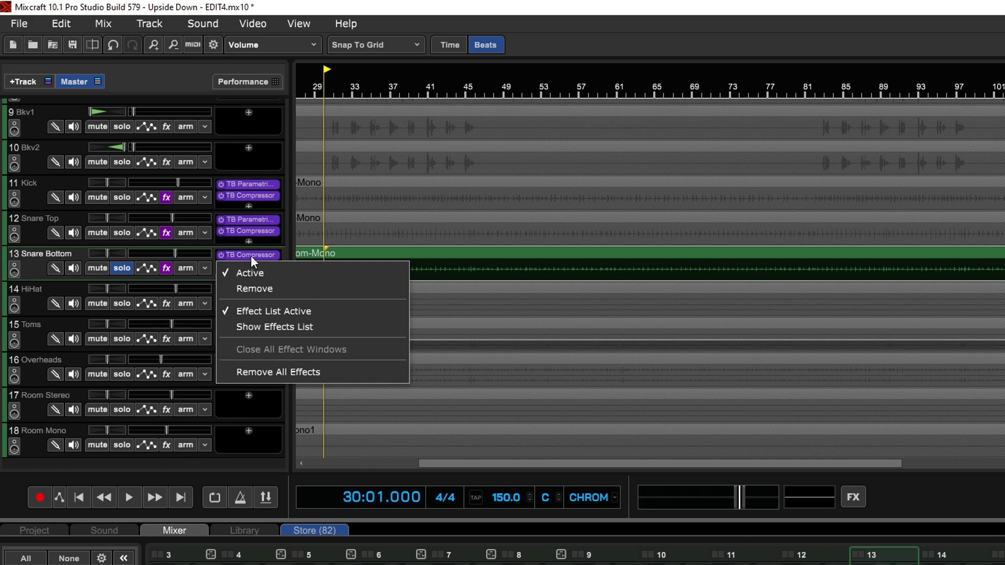
pyautogui.click(294, 288)
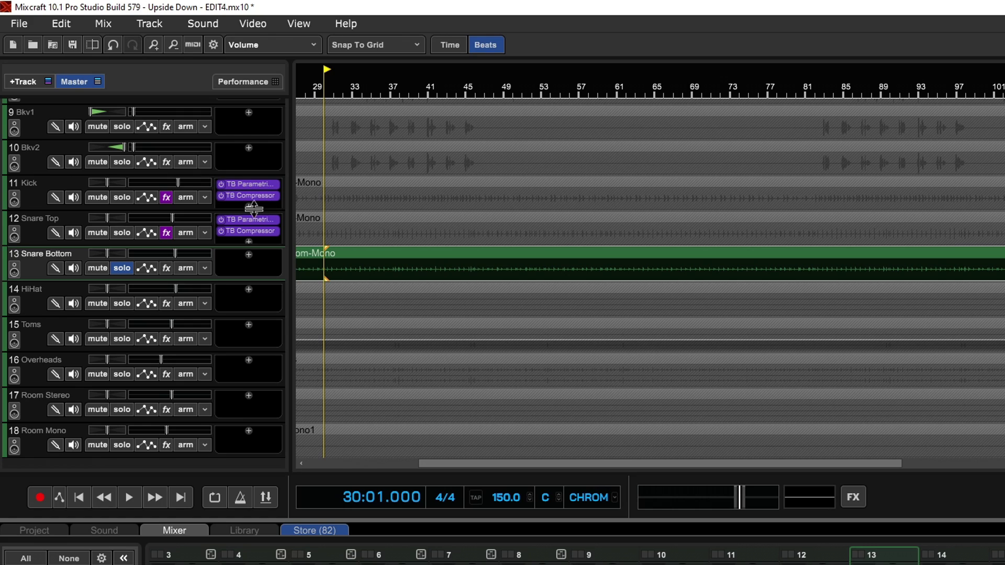
pyautogui.click(248, 255)
# Step: Add TB Parametric Equalizer, then TB Compressor after it, to Snare Bottom from Recently Used
pyautogui.moveTo(315, 286)
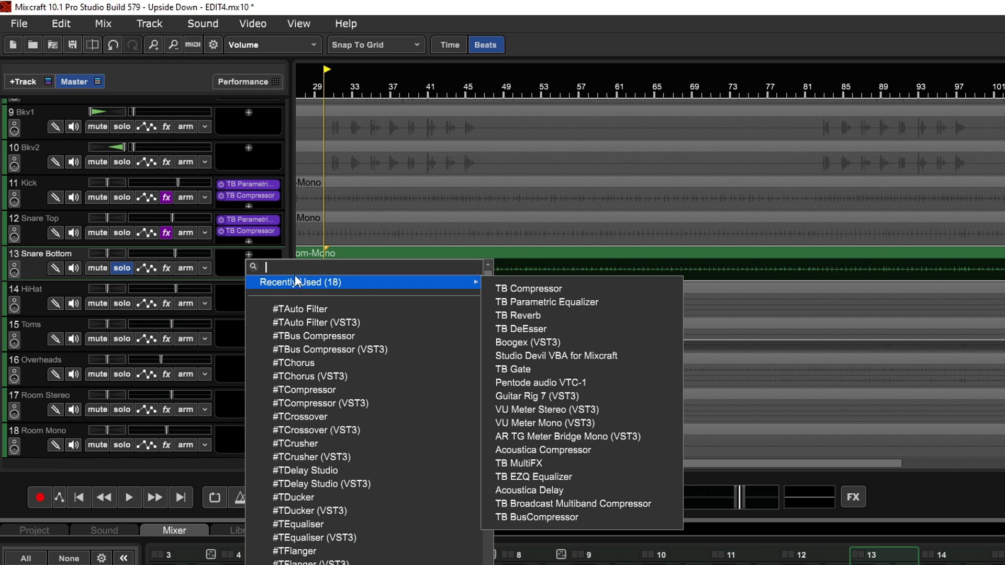
pyautogui.click(550, 302)
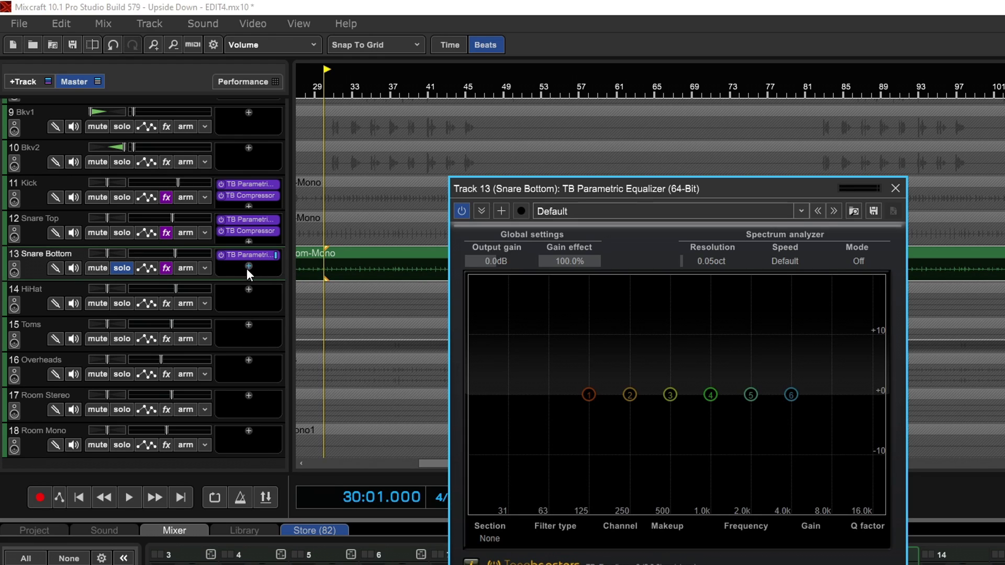
pyautogui.click(249, 266)
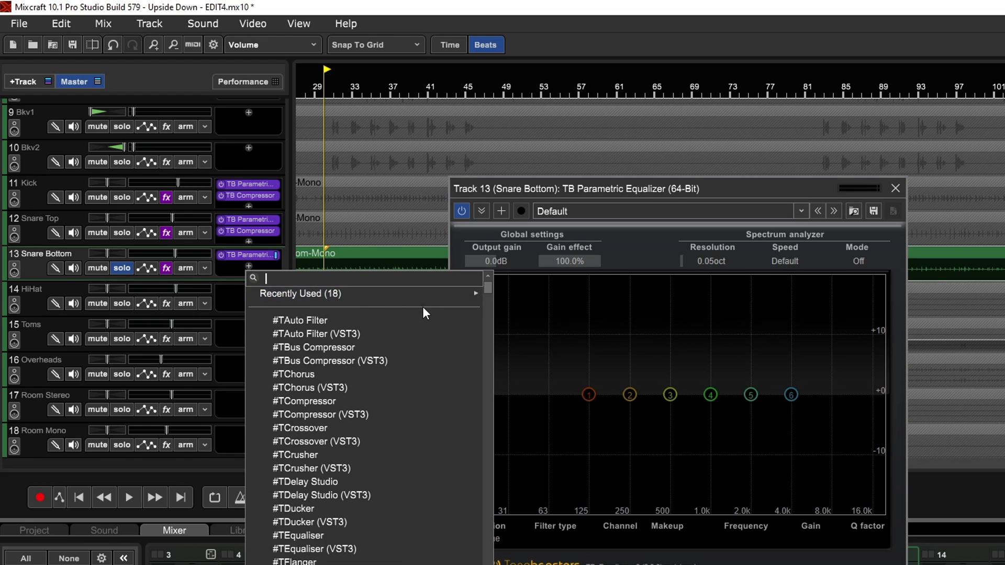
pyautogui.moveTo(456, 294)
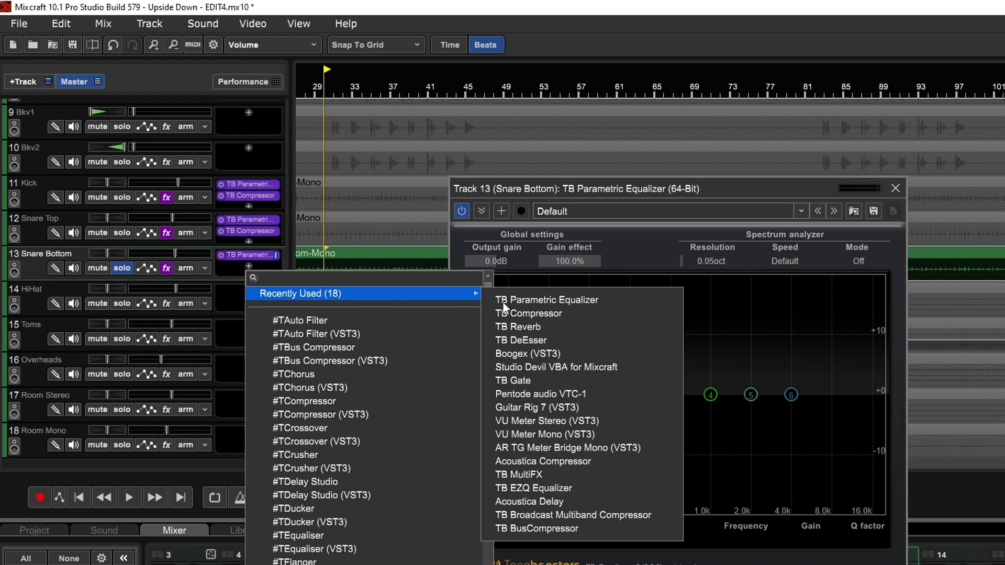
pyautogui.click(528, 314)
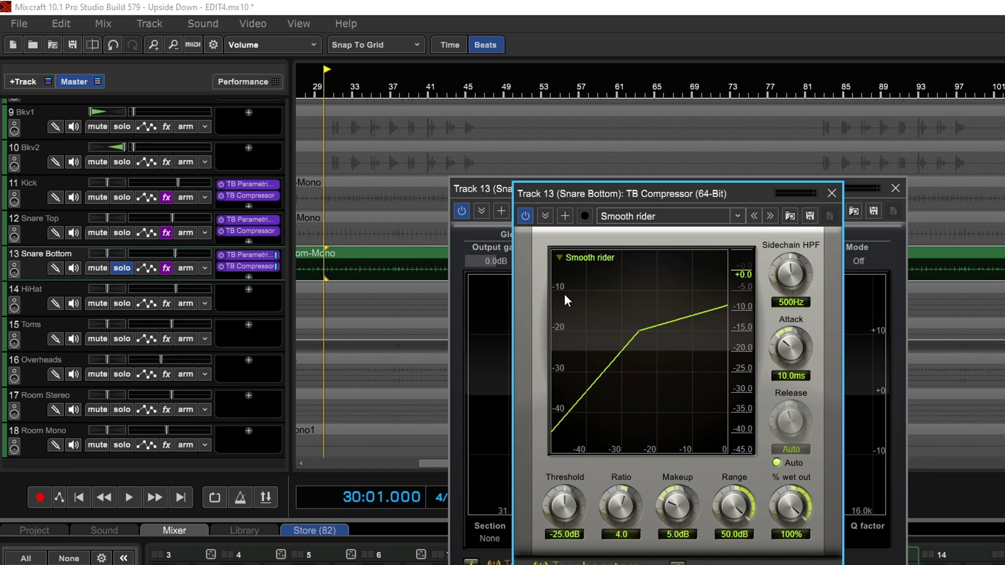
pyautogui.click(166, 268)
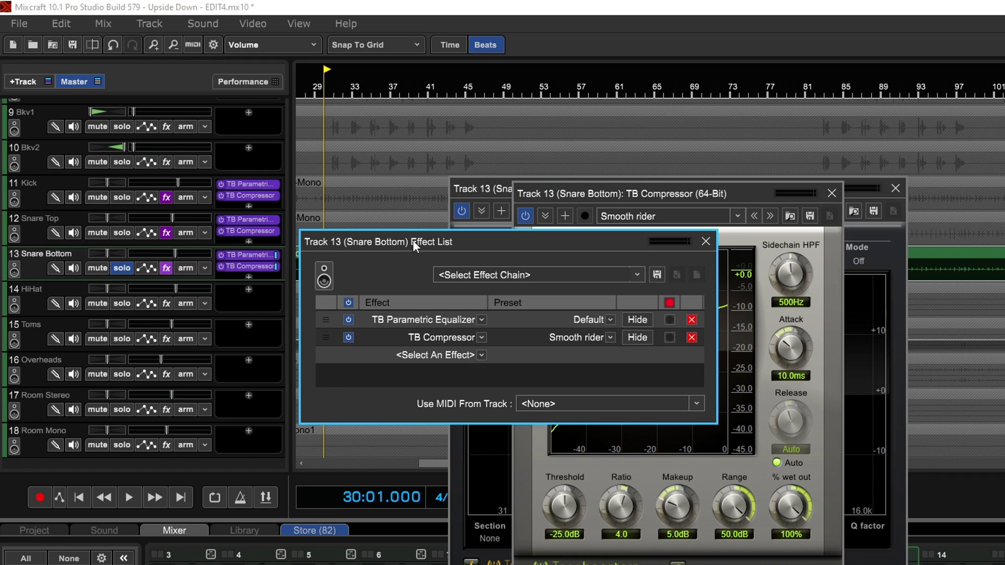
# Step: Save Snare Bottom's EQ-compressor chain as preset 'snare bottom_test' and verify it in the preset list
pyautogui.moveTo(417, 241); pyautogui.dragTo(437, 248)
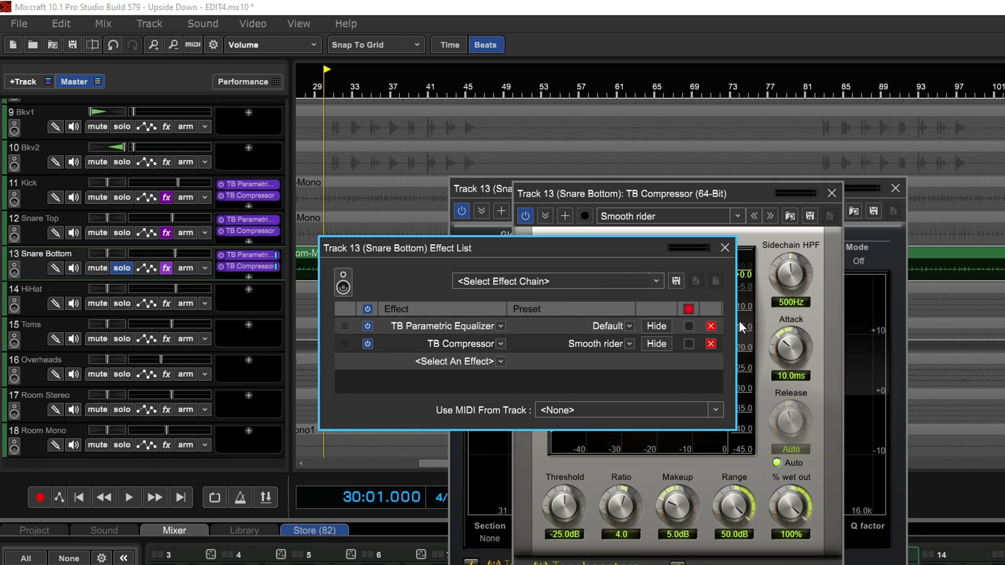
pyautogui.click(675, 282)
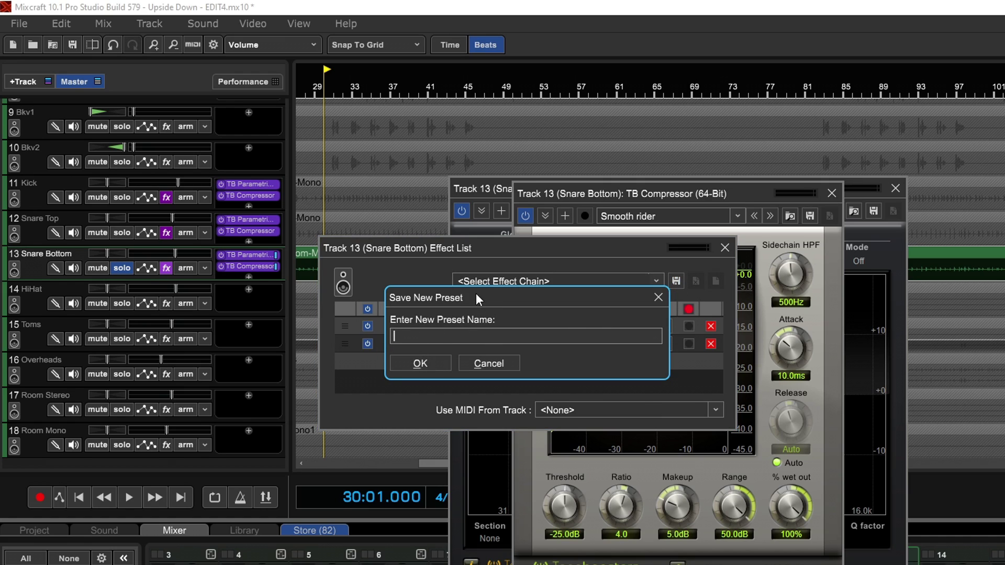
pyautogui.write('snare ')
pyautogui.write('bottom_t')
pyautogui.write('bc')
pyautogui.click(422, 363)
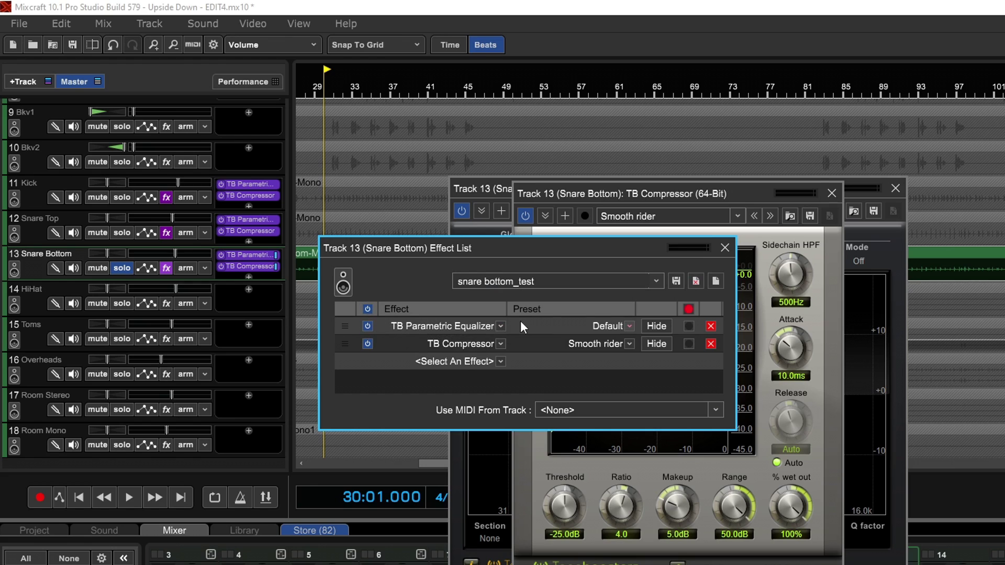
pyautogui.click(656, 281)
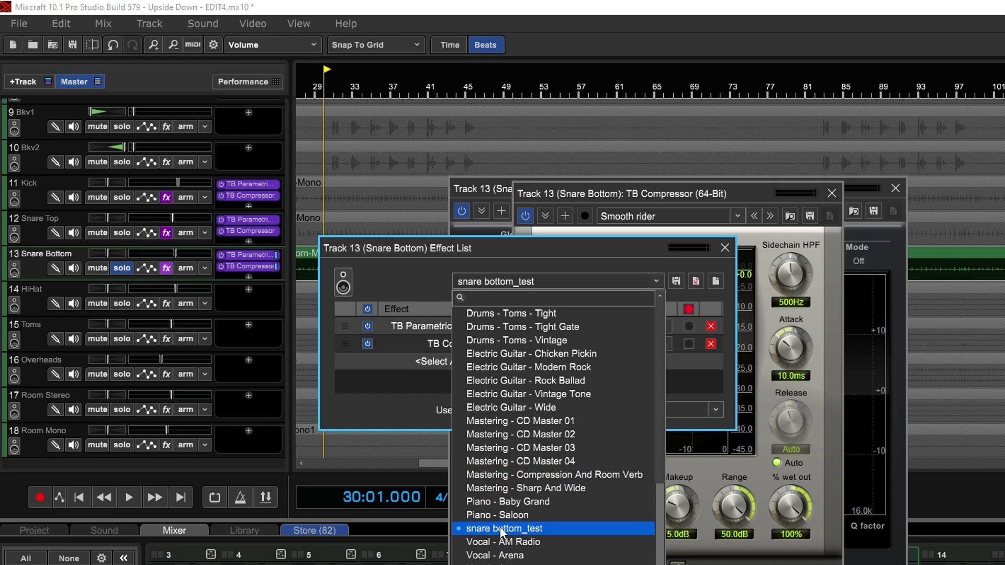
pyautogui.click(547, 262)
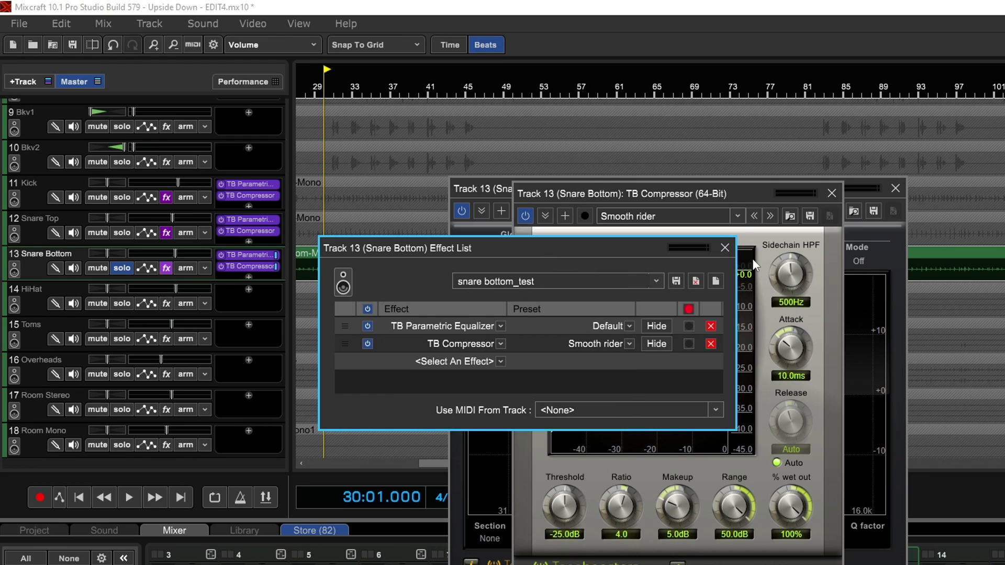
pyautogui.click(725, 248)
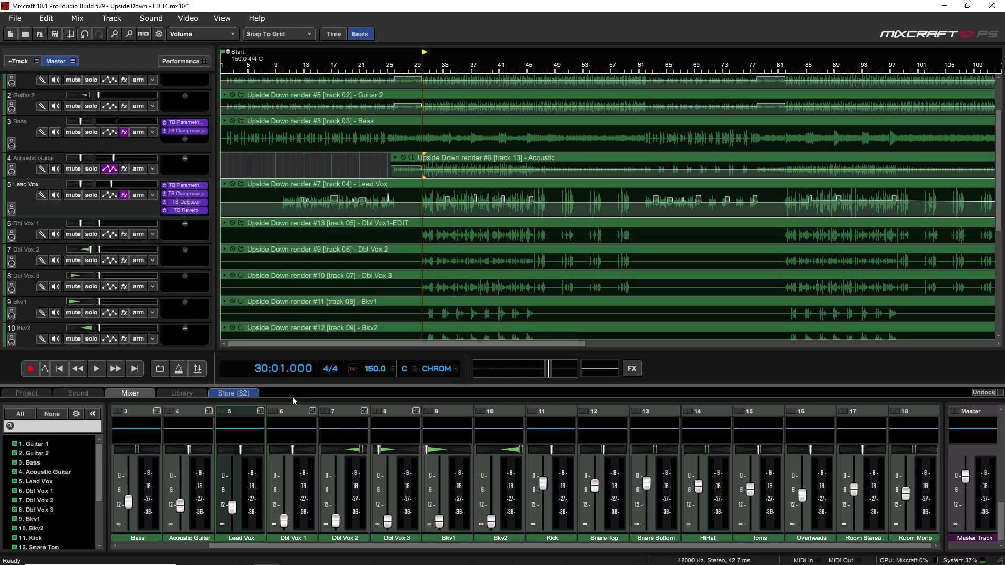
# Step: Scroll the mixer panel to review each track's EQ and compressor chain
pyautogui.scroll(5, 328, 494)
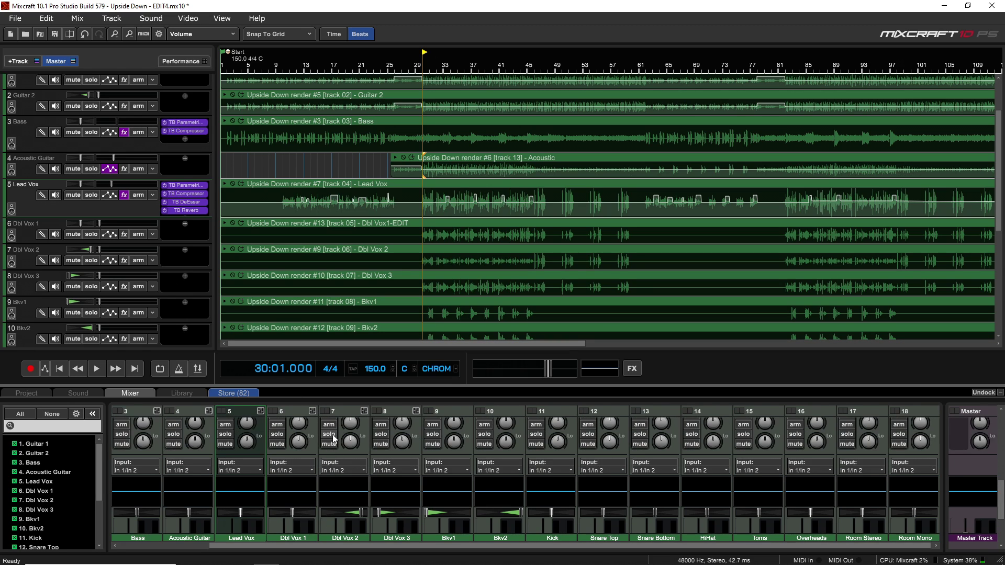
pyautogui.scroll(5, 335, 439)
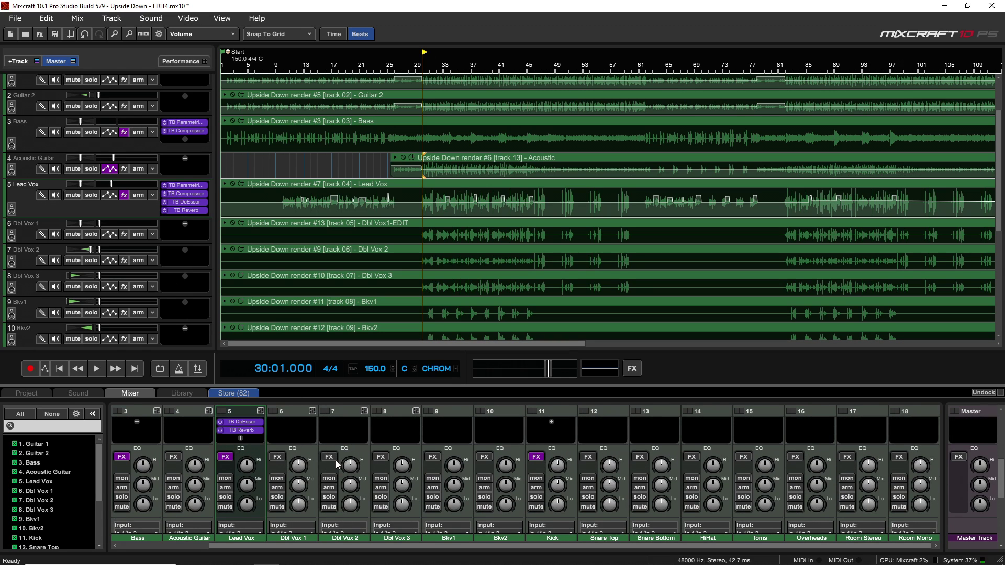
pyautogui.scroll(-5, 335, 471)
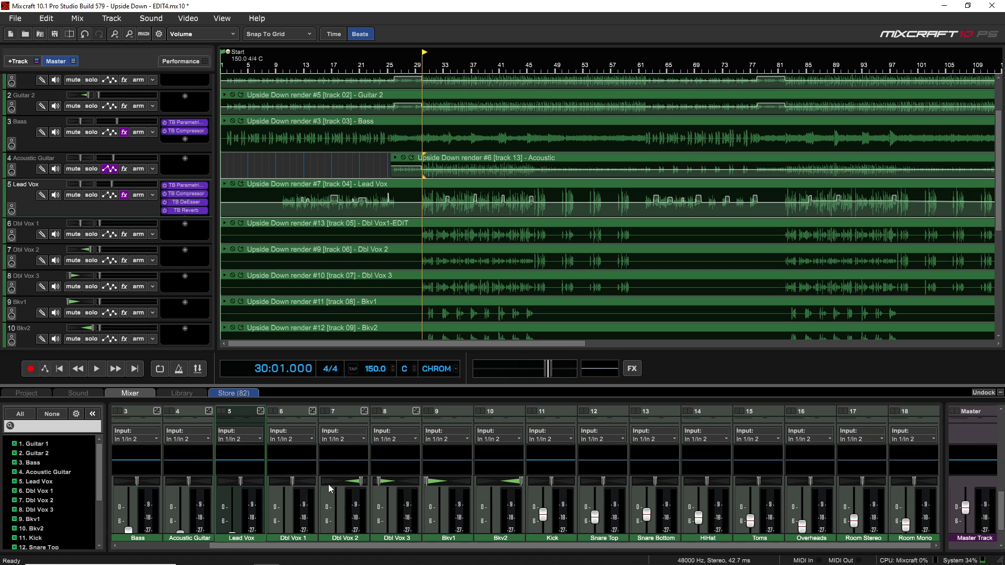